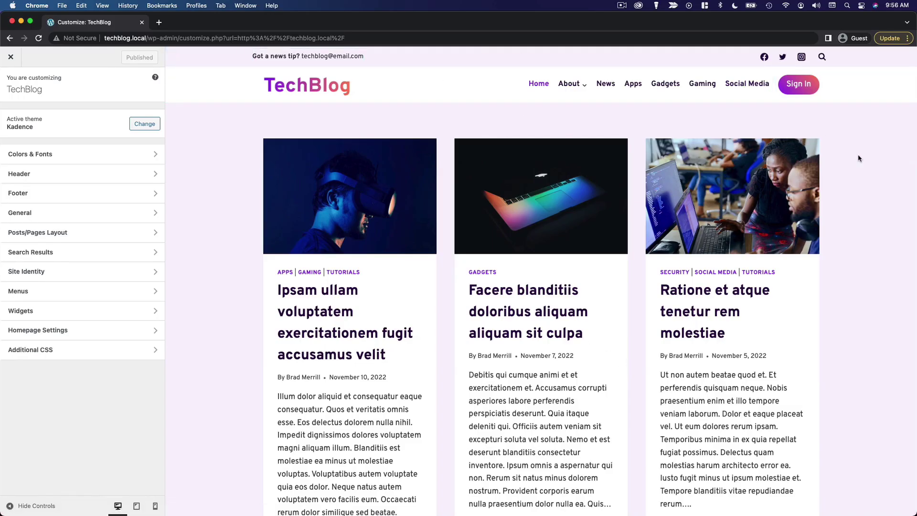
Open the Kadence Footer builder and scroll down to its three rows with the Copyright item
{"action": "scroll", "coordinate": [859, 159], "scroll_direction": "down", "scroll_amount": 15}
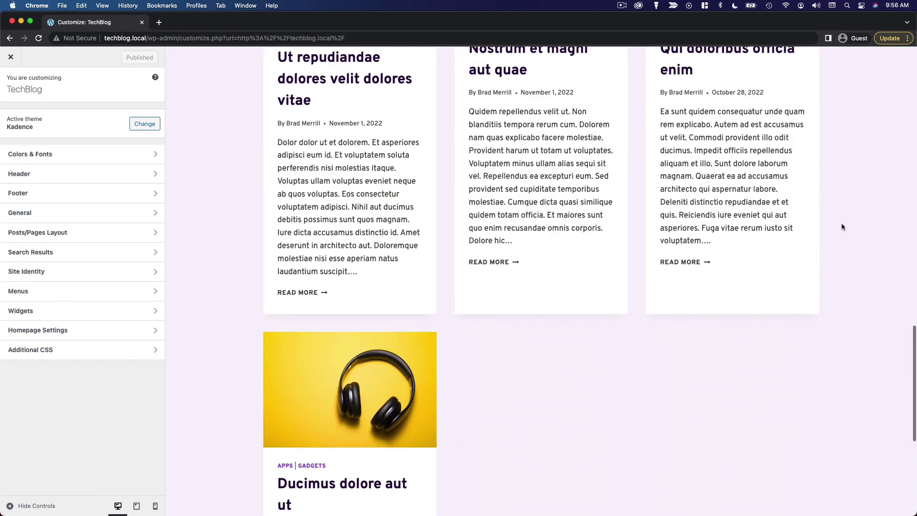
{"action": "scroll", "coordinate": [843, 227], "scroll_direction": "down", "scroll_amount": 6}
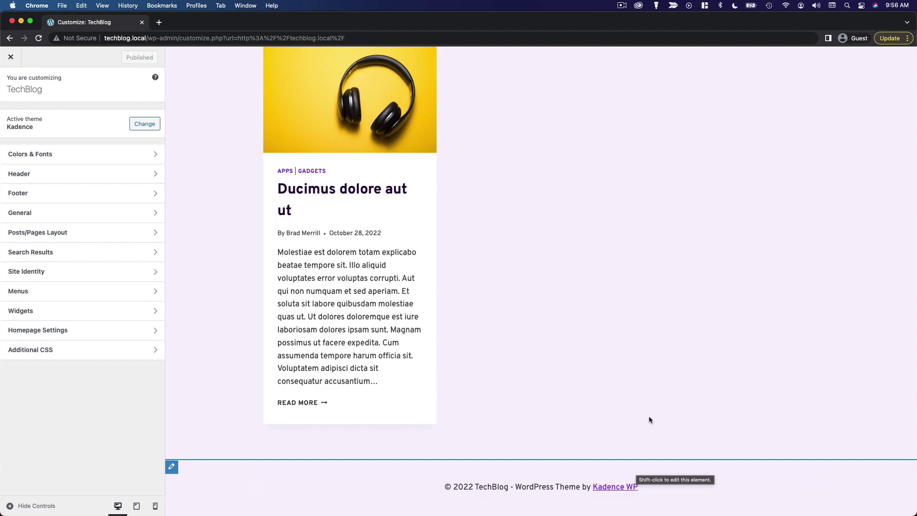
{"action": "scroll", "coordinate": [436, 391], "scroll_direction": "up", "scroll_amount": 10}
{"action": "scroll", "coordinate": [381, 293], "scroll_direction": "up", "scroll_amount": 10}
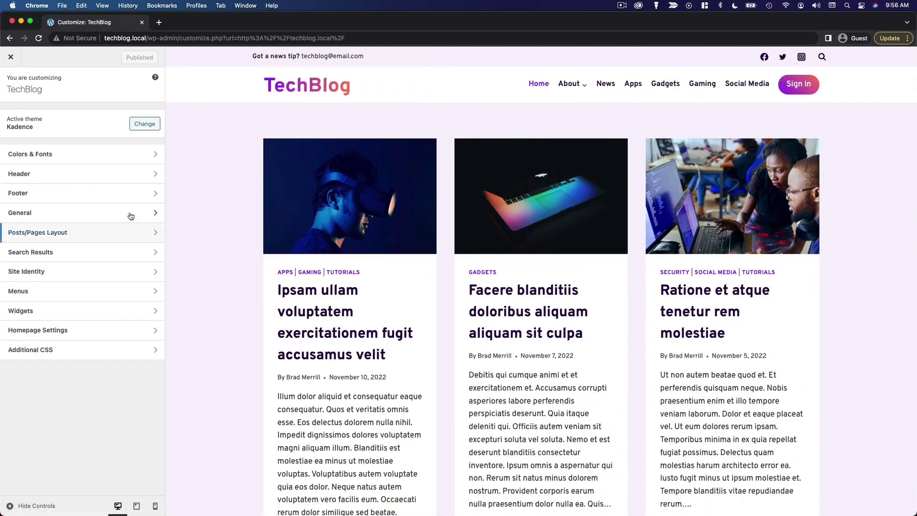
{"action": "left_click", "coordinate": [130, 194]}
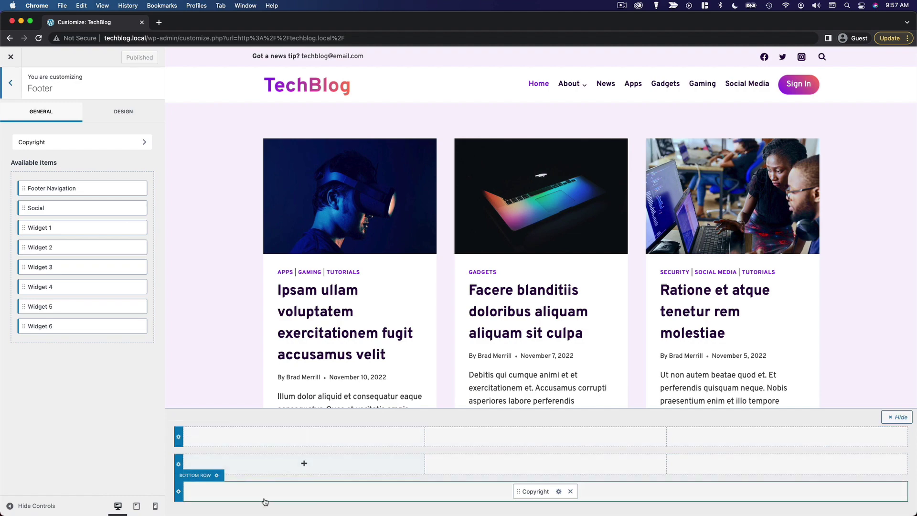
{"action": "scroll", "coordinate": [787, 321], "scroll_direction": "down", "scroll_amount": 1}
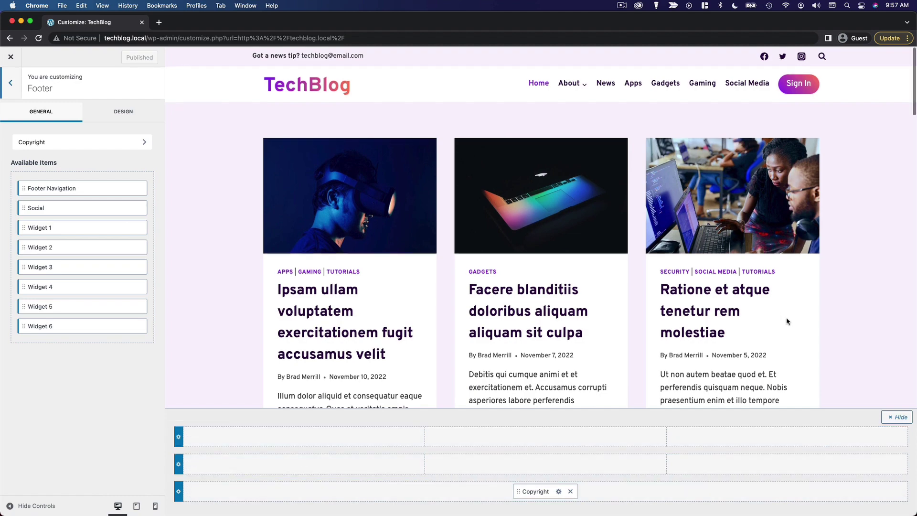
{"action": "scroll", "coordinate": [788, 321], "scroll_direction": "down", "scroll_amount": 20}
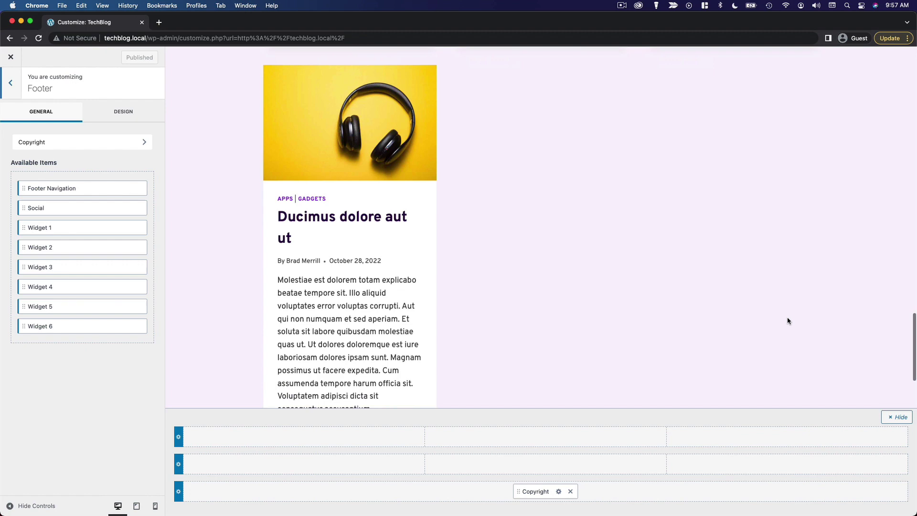
{"action": "scroll", "coordinate": [787, 321], "scroll_direction": "down", "scroll_amount": 3}
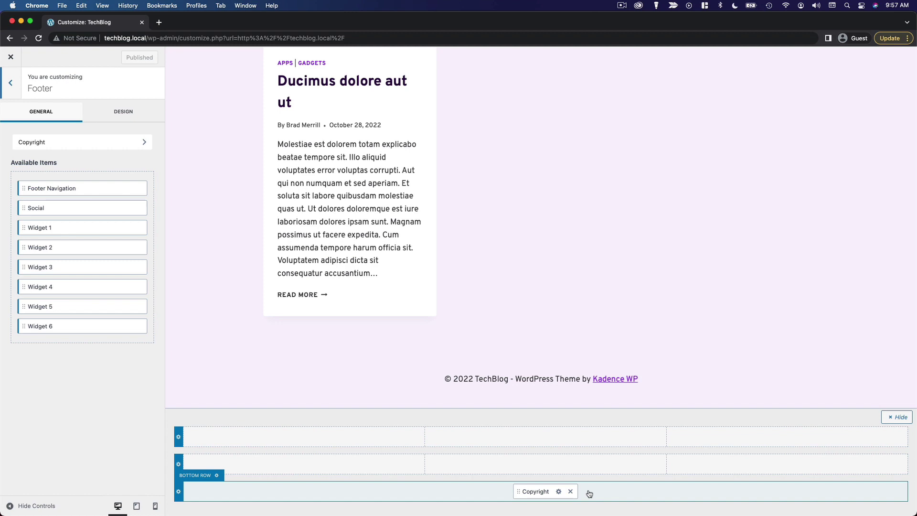
In the Copyright settings, delete the {theme-credit} placeholder from the HTML text
{"action": "left_click", "coordinate": [558, 492]}
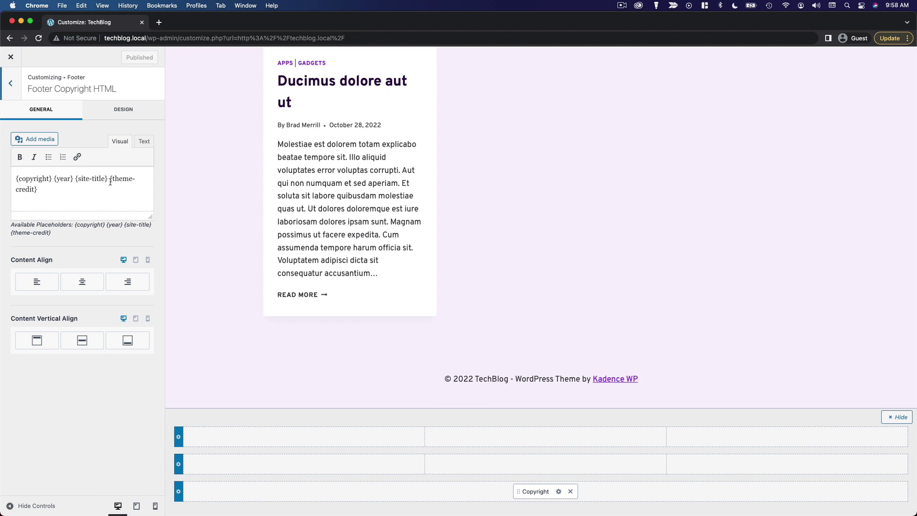
{"action": "left_click_drag", "start_coordinate": [110, 182], "coordinate": [120, 192]}
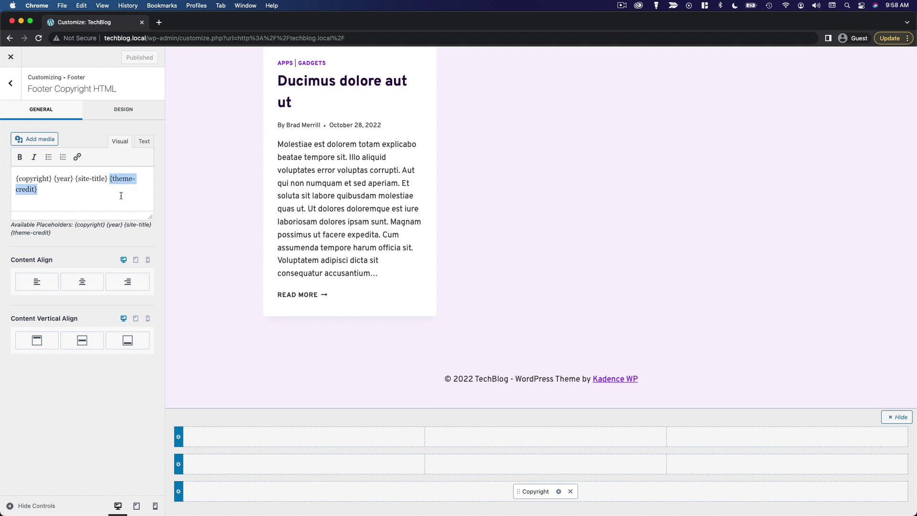
{"action": "key", "text": "BackSpace"}
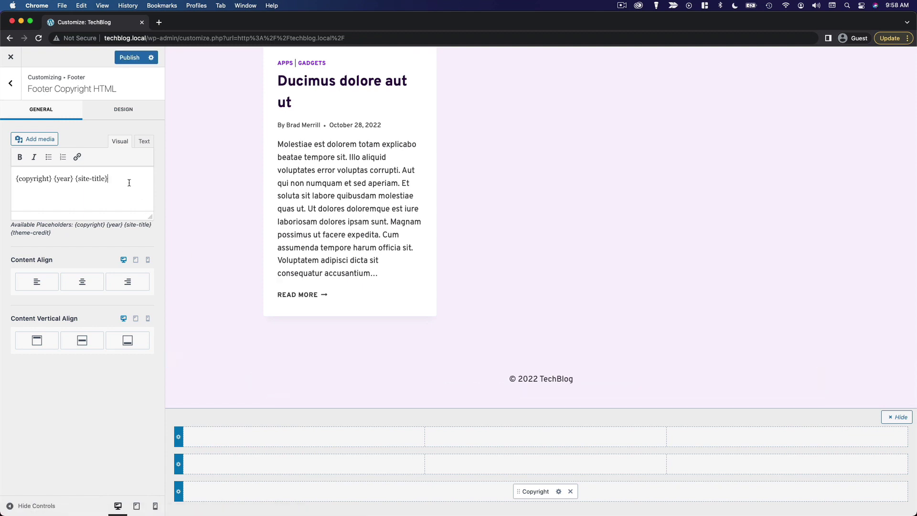
Try appending ' - All Rights Reserved', then delete it so the footer reads © 2022 TechBlog
{"action": "type", "text": "All Rights Reserved"}
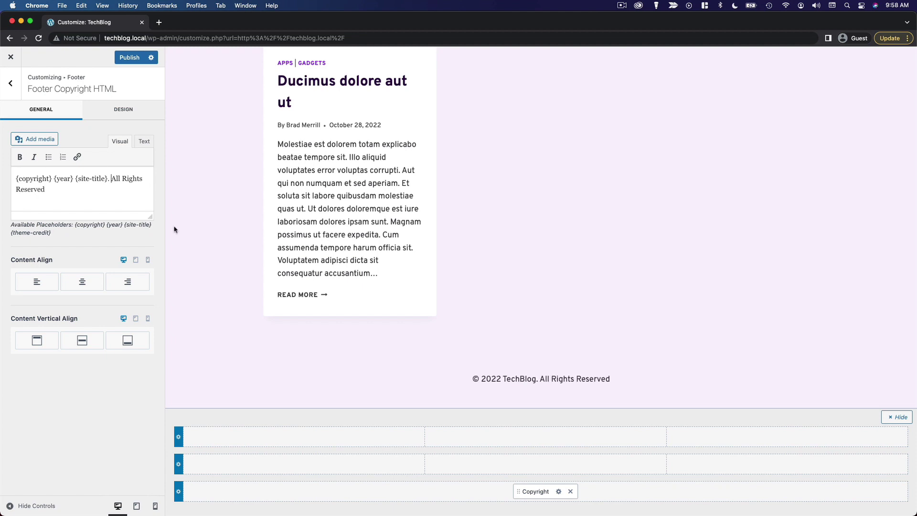
{"action": "key", "text": "BackSpace"}
{"action": "key", "text": "BackSpace"}
{"action": "type", "text": "-"}
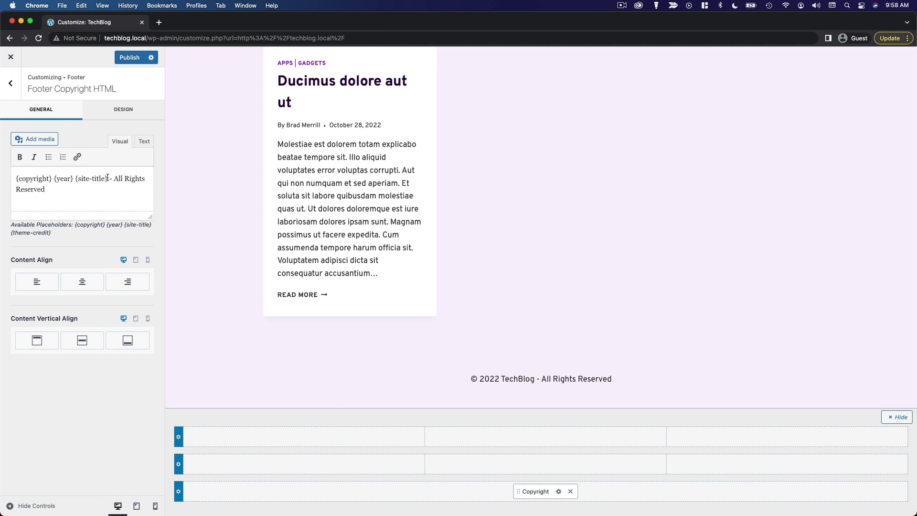
{"action": "left_click_drag", "start_coordinate": [108, 178], "coordinate": [143, 193]}
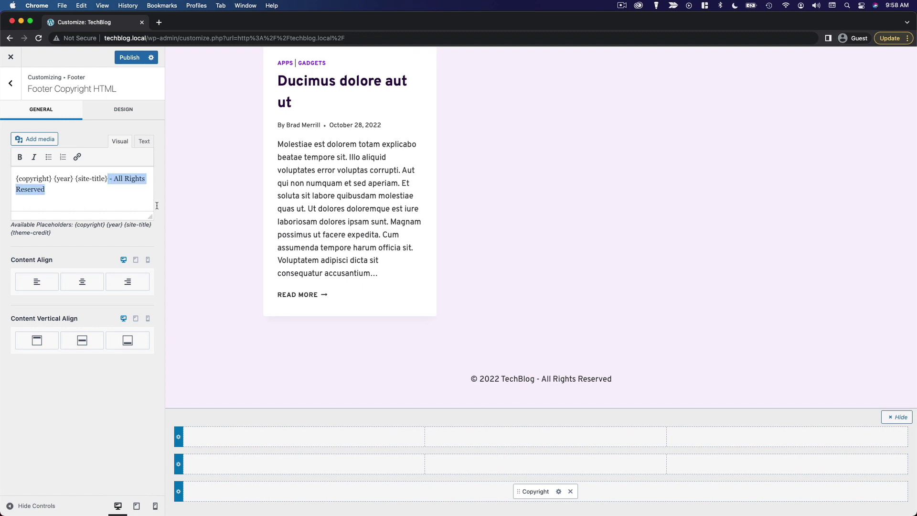
{"action": "key", "text": "BackSpace"}
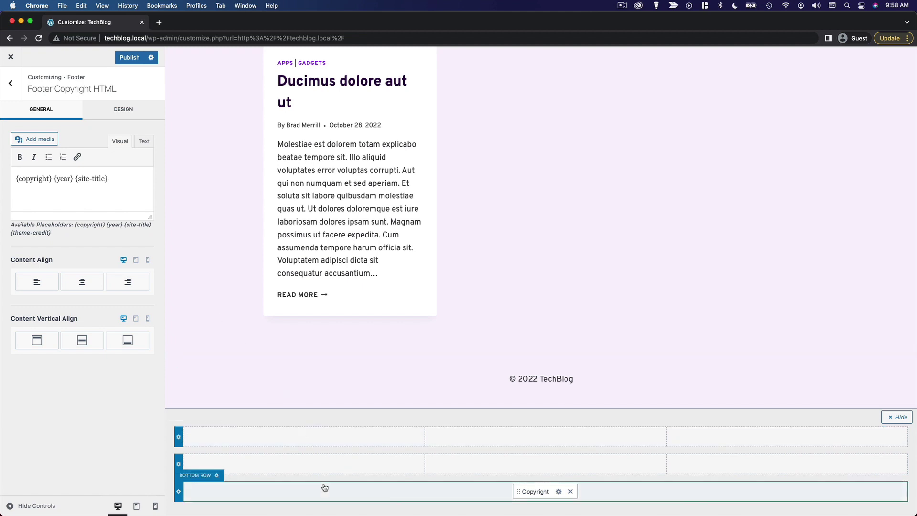
Give the bottom row 2 columns, with Social icons added to the right column and right-aligned
{"action": "left_click", "coordinate": [179, 496]}
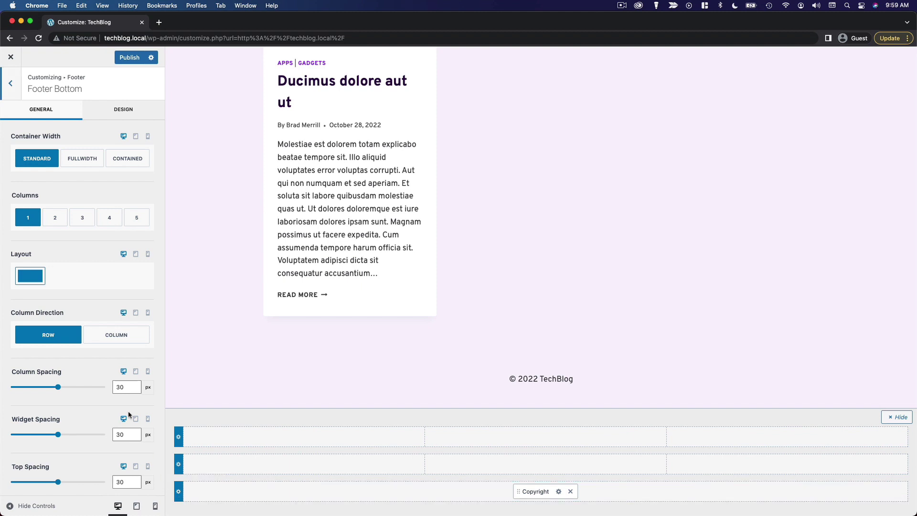
{"action": "left_click", "coordinate": [55, 219]}
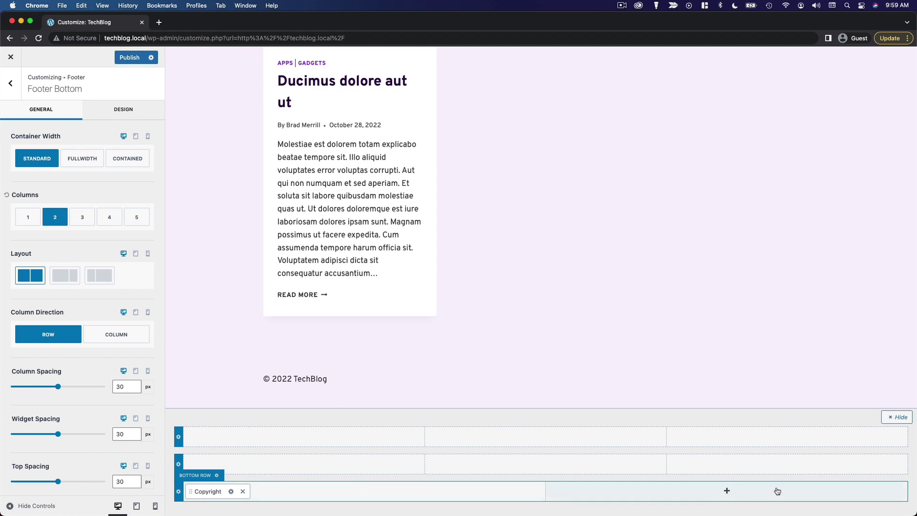
{"action": "left_click", "coordinate": [728, 492]}
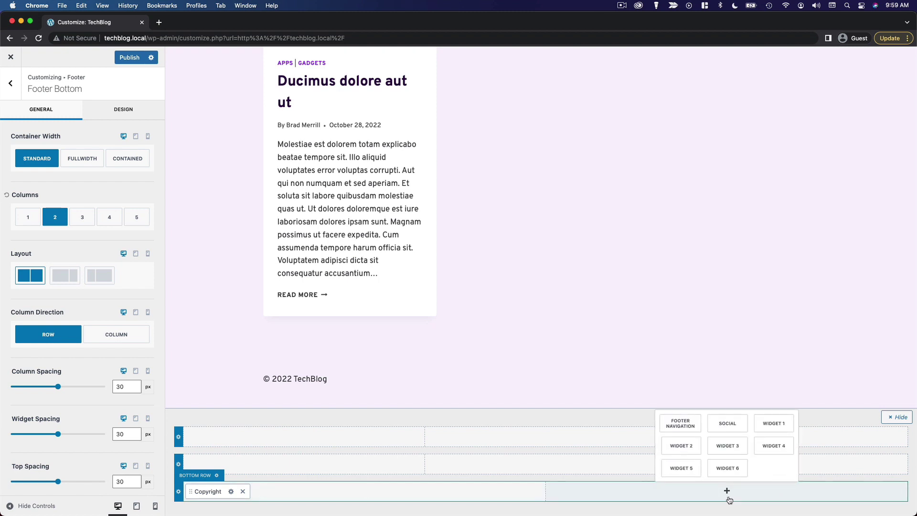
{"action": "left_click", "coordinate": [733, 426]}
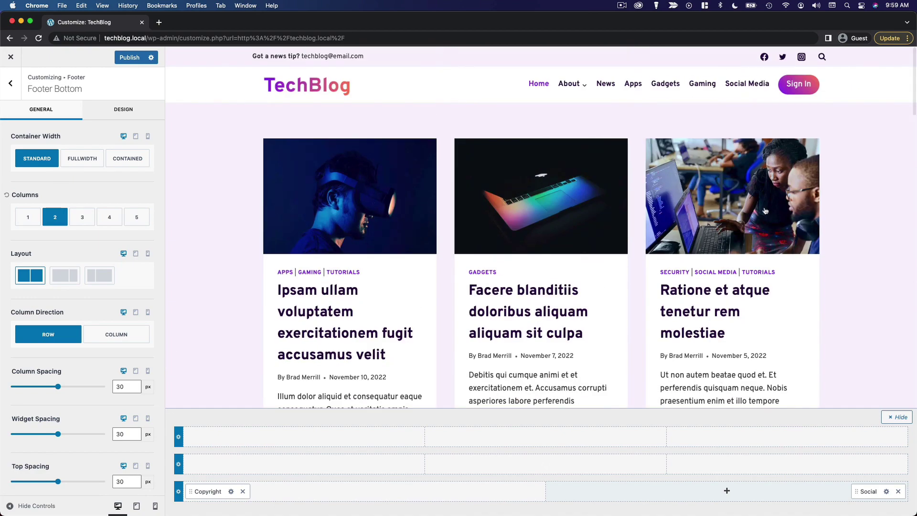
{"action": "scroll", "coordinate": [798, 239], "scroll_direction": "down", "scroll_amount": 15}
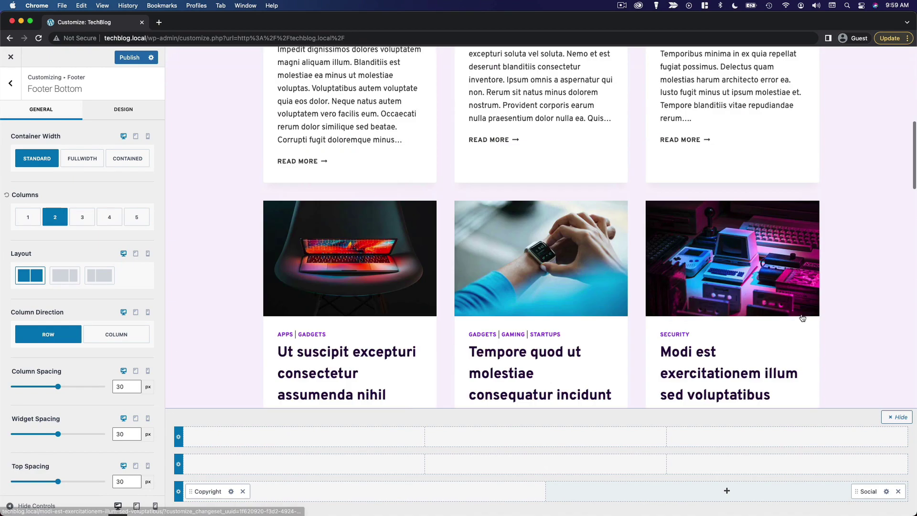
{"action": "left_click", "coordinate": [886, 491]}
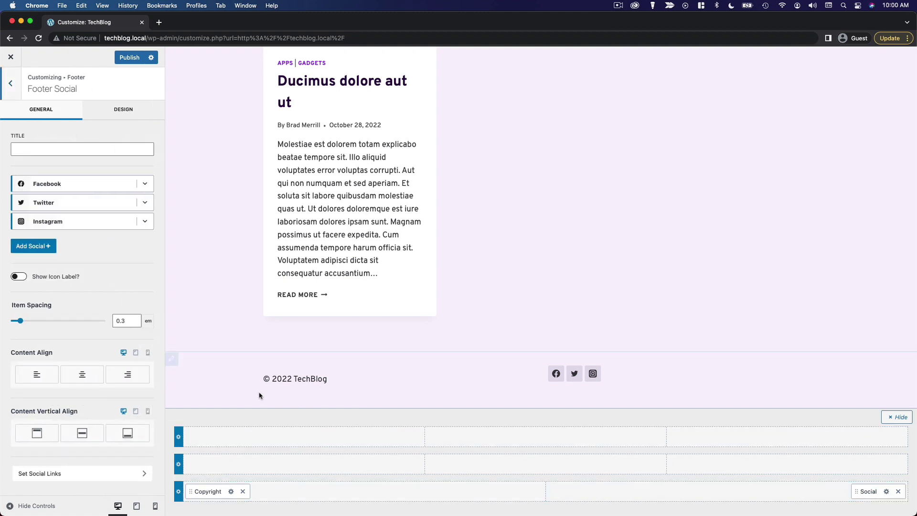
{"action": "left_click", "coordinate": [128, 376]}
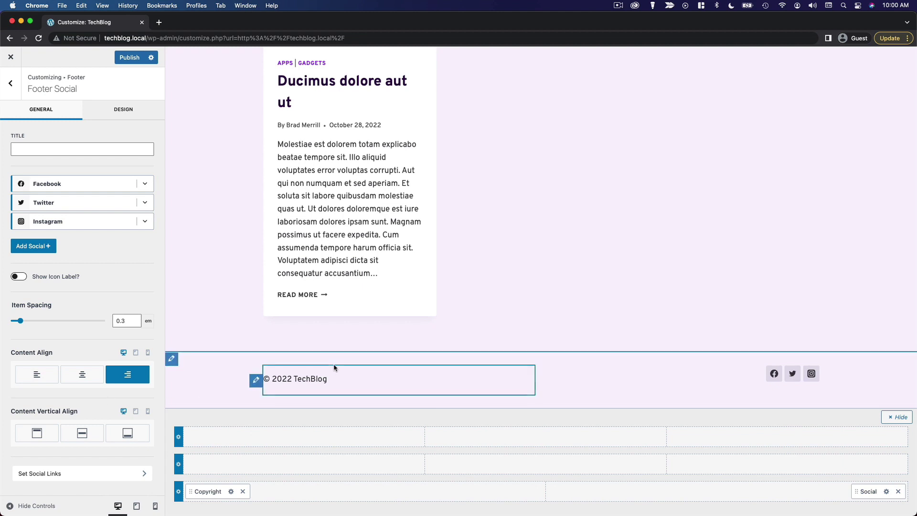
{"action": "left_click", "coordinate": [12, 90]}
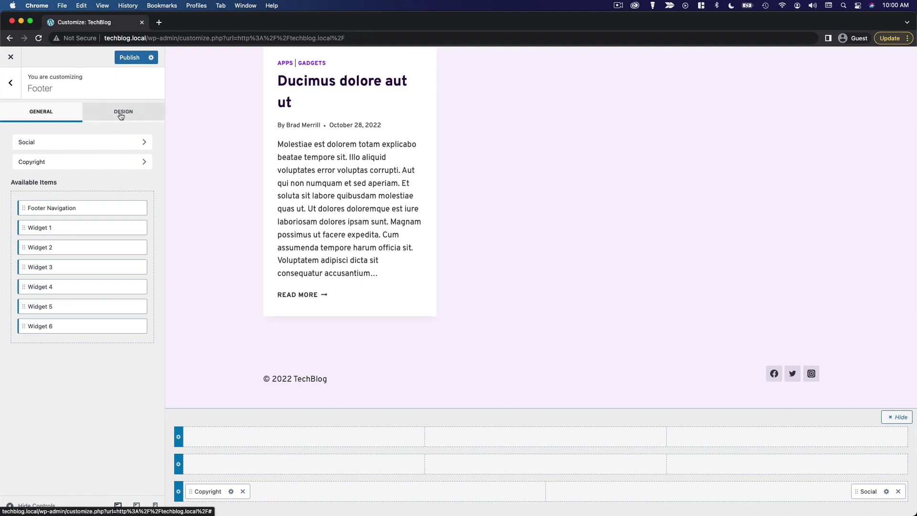
Set the Footer Background in the Design settings to dark purple (290342)
{"action": "left_click", "coordinate": [107, 123]}
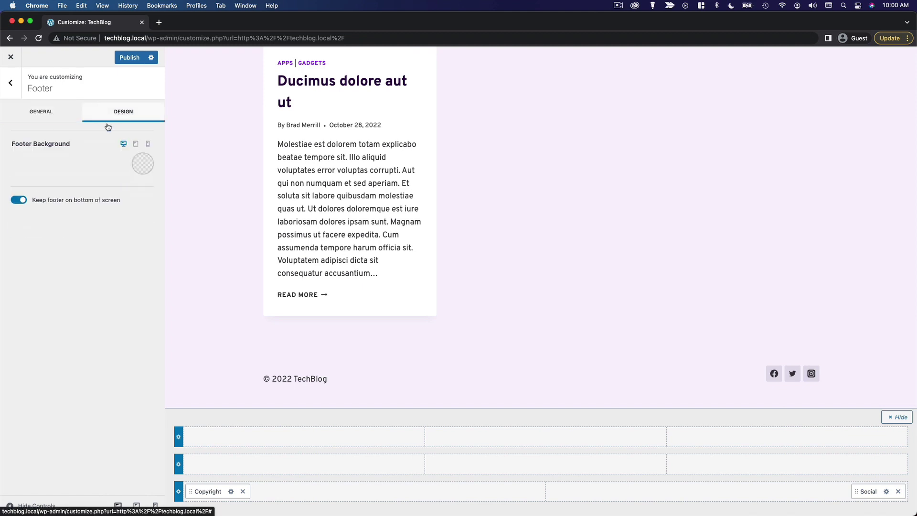
{"action": "left_click", "coordinate": [142, 164]}
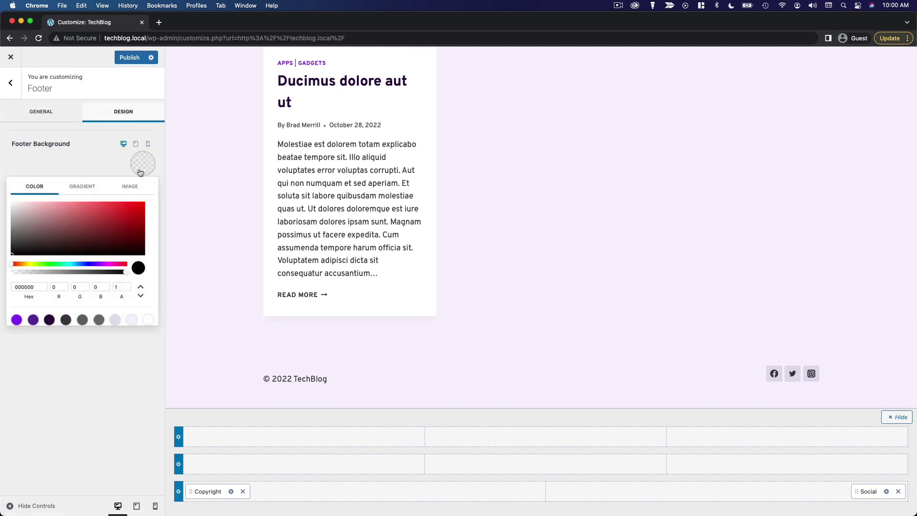
{"action": "left_click", "coordinate": [33, 320]}
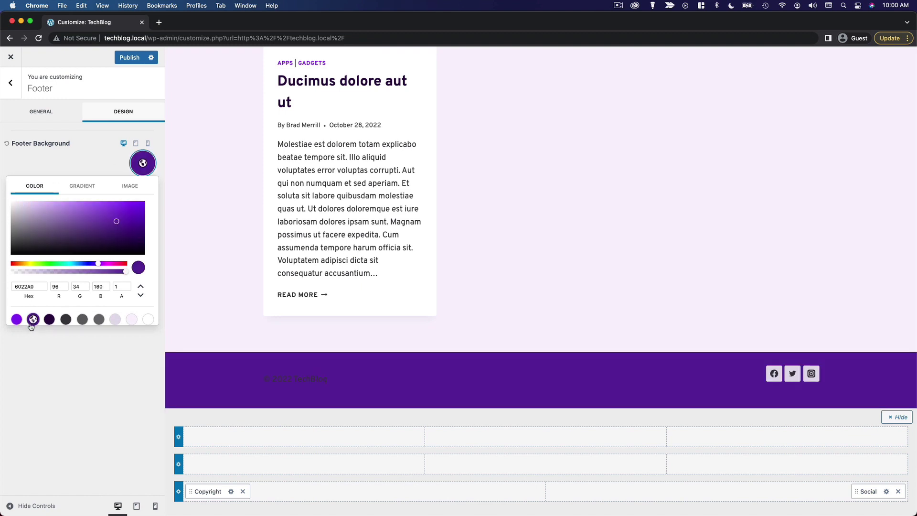
{"action": "left_click", "coordinate": [50, 319]}
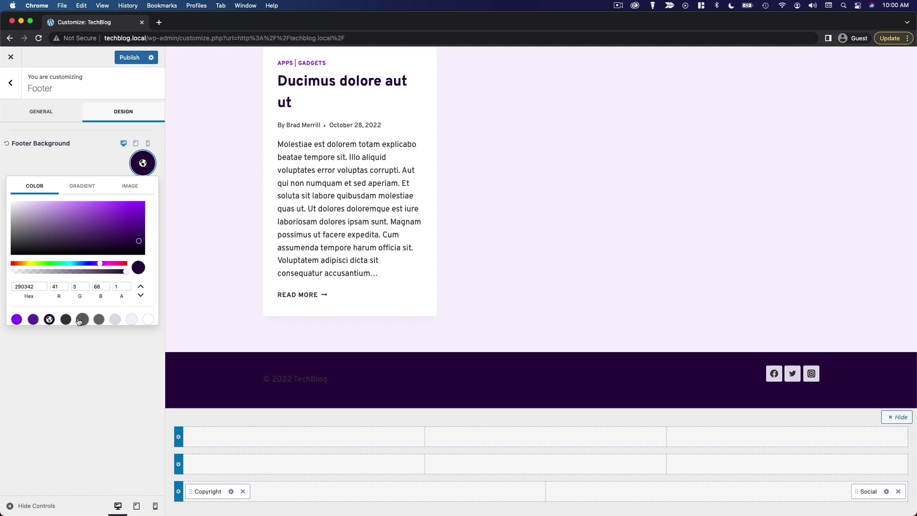
{"action": "left_click", "coordinate": [51, 322]}
{"action": "left_click", "coordinate": [74, 359]}
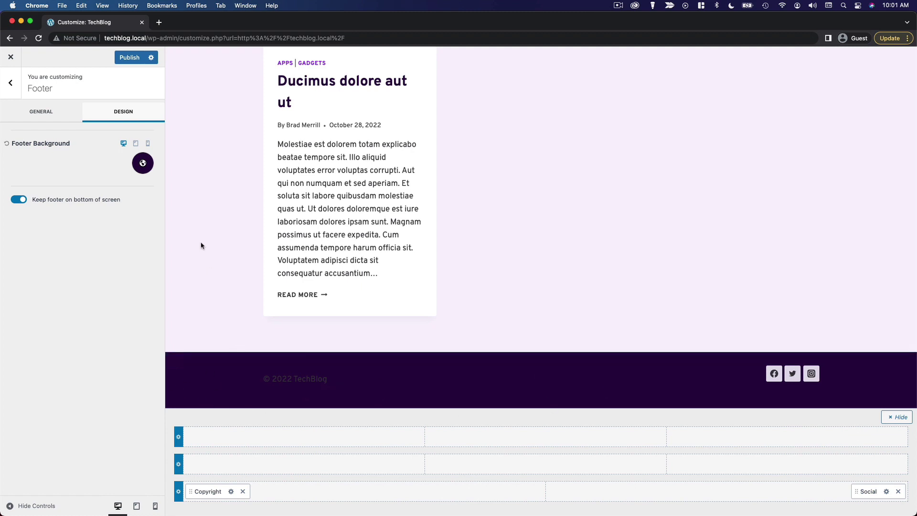
Set the copyright text font colour to white
{"action": "left_click", "coordinate": [256, 381]}
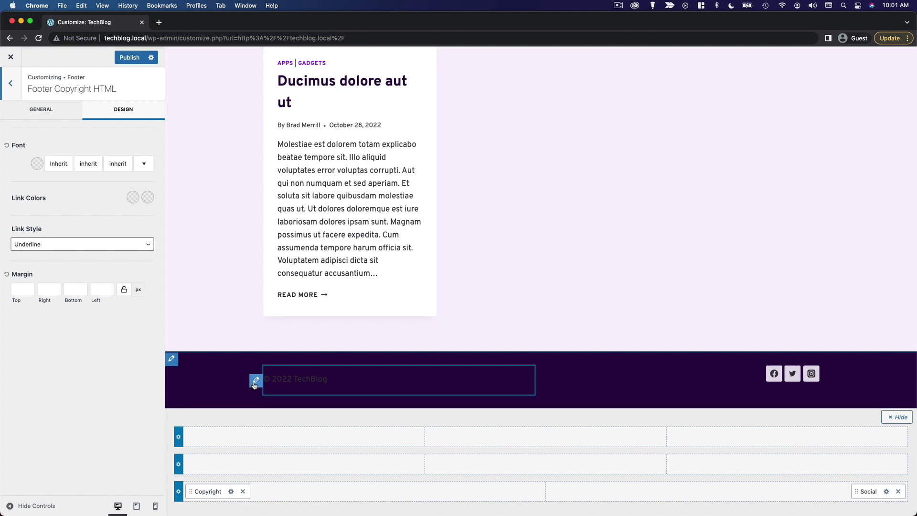
{"action": "left_click", "coordinate": [37, 164]}
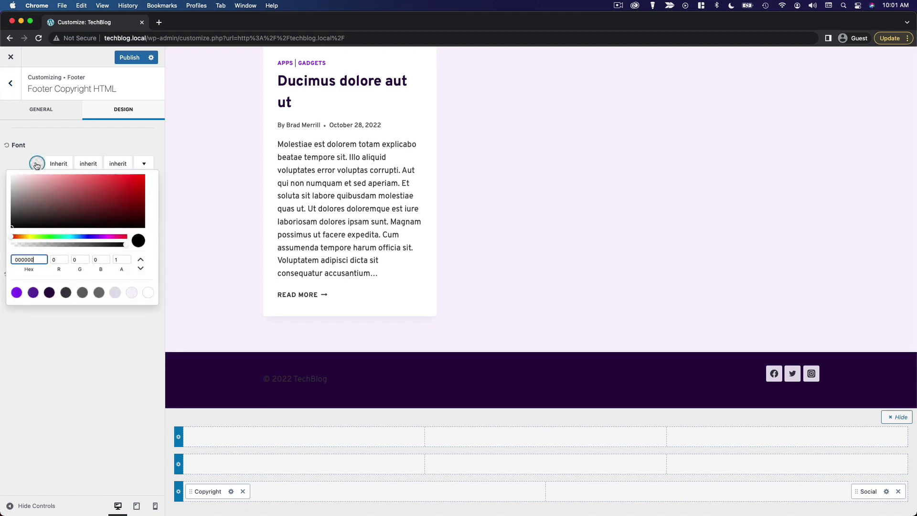
{"action": "left_click", "coordinate": [148, 293]}
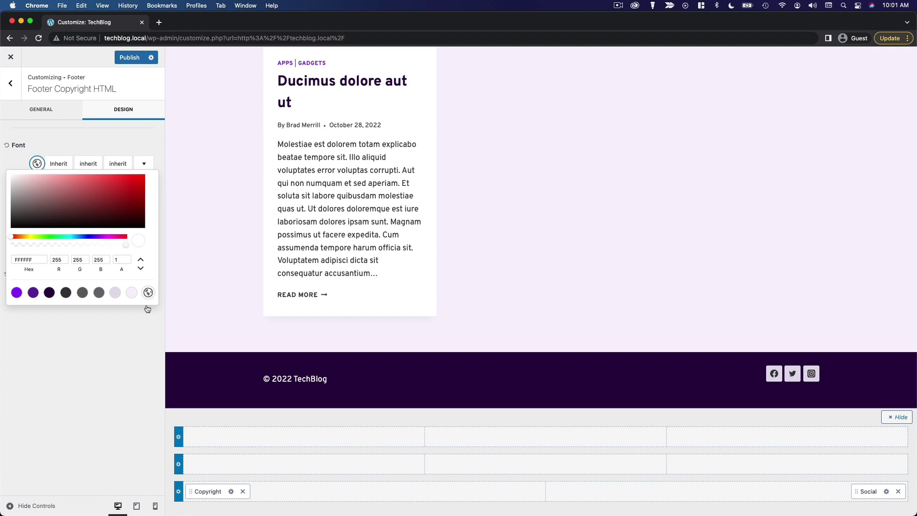
{"action": "left_click", "coordinate": [128, 356]}
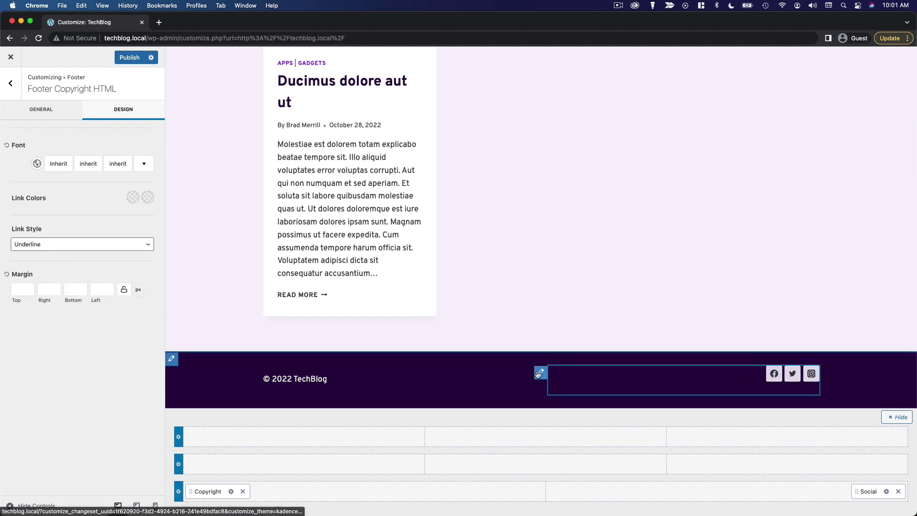
Give the social icons Outline style, white icon colour and a purple hover colour
{"action": "left_click", "coordinate": [541, 372]}
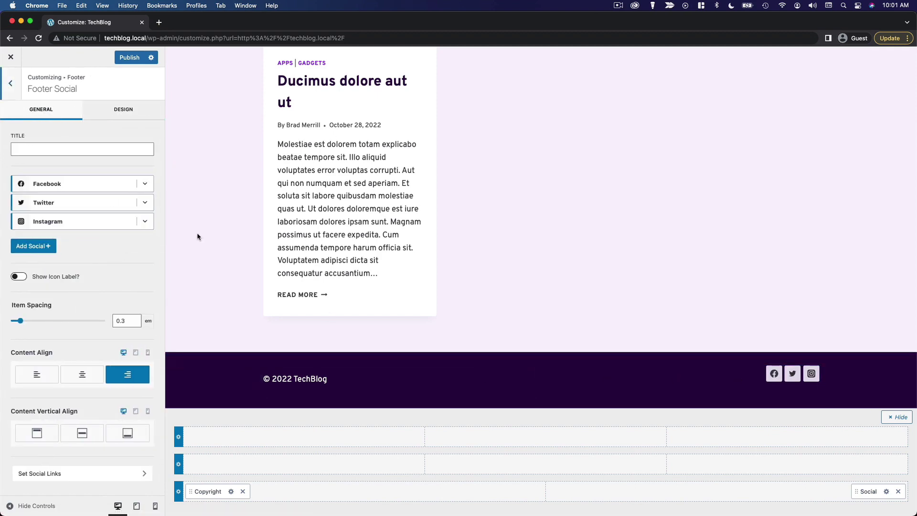
{"action": "left_click", "coordinate": [129, 116]}
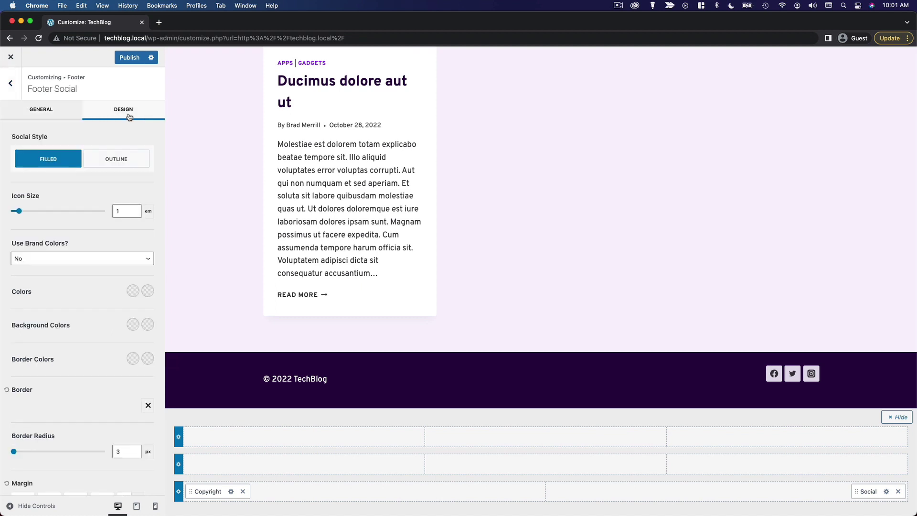
{"action": "left_click", "coordinate": [133, 156]}
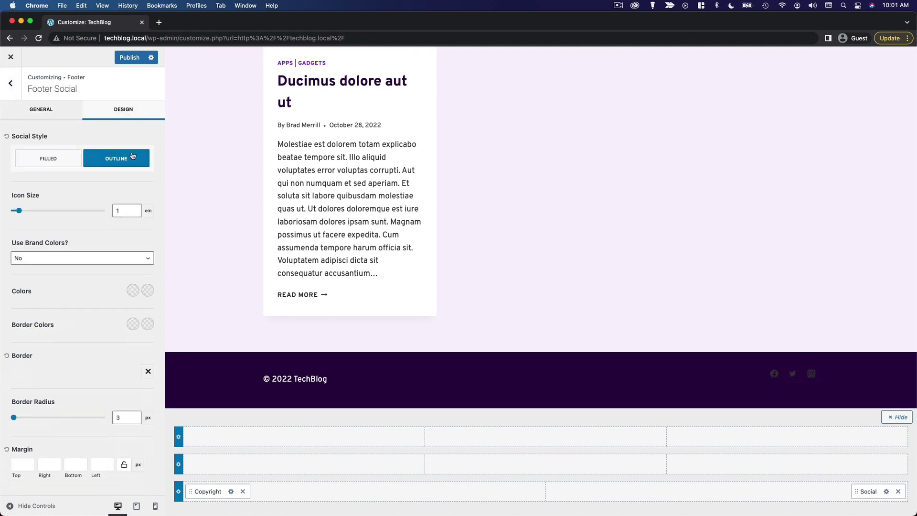
{"action": "left_click", "coordinate": [133, 290]}
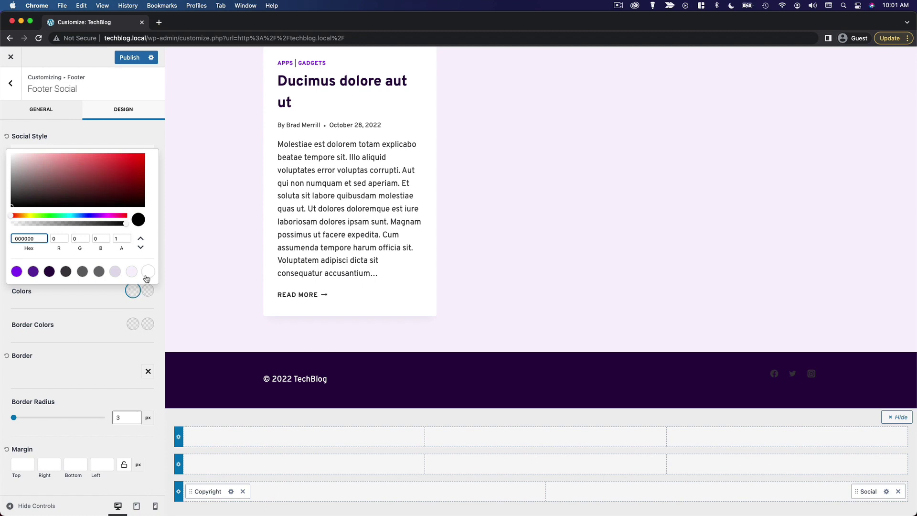
{"action": "left_click", "coordinate": [146, 272]}
{"action": "left_click", "coordinate": [101, 297]}
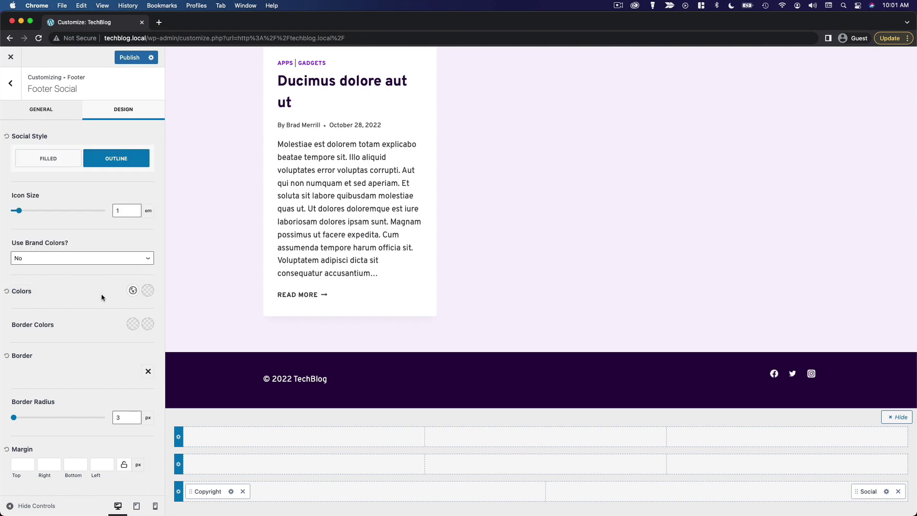
{"action": "left_click", "coordinate": [147, 291]}
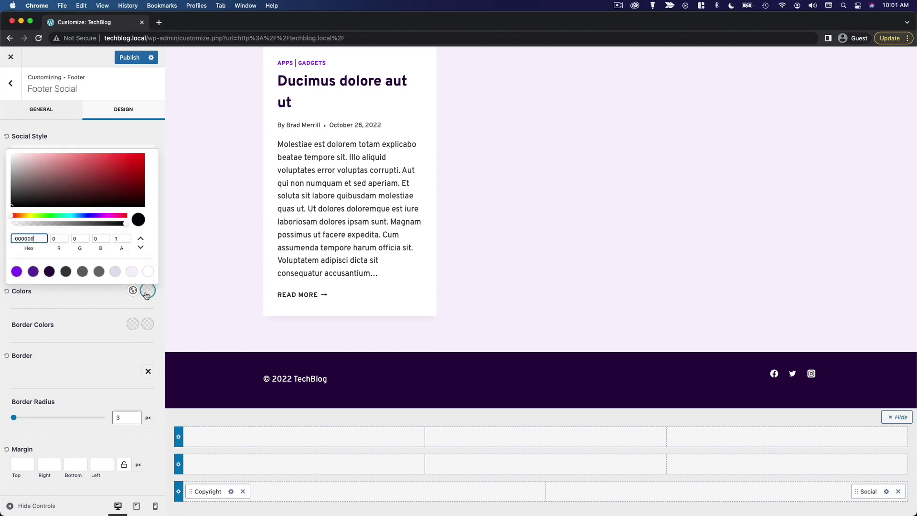
{"action": "left_click", "coordinate": [17, 271]}
{"action": "left_click", "coordinate": [91, 302]}
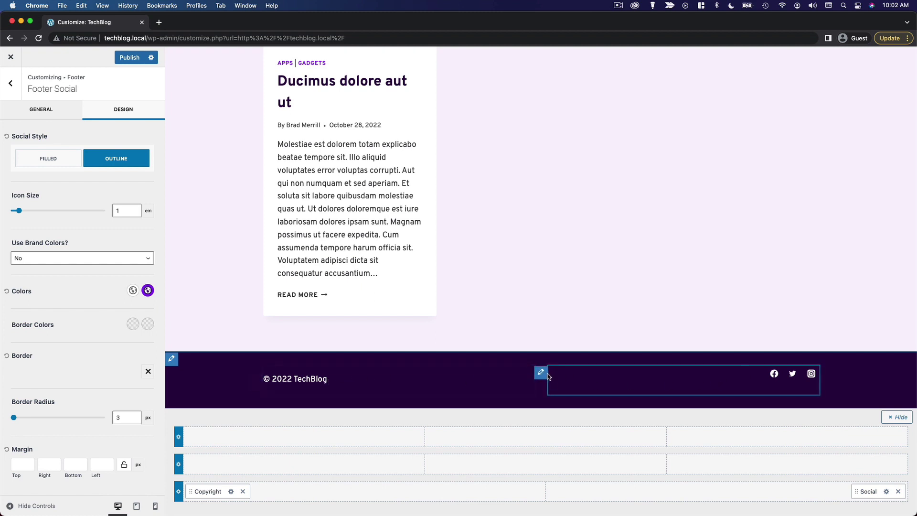
Set Content Vertical Align to middle for both Footer Social and Footer Copyright HTML
{"action": "left_click", "coordinate": [540, 372]}
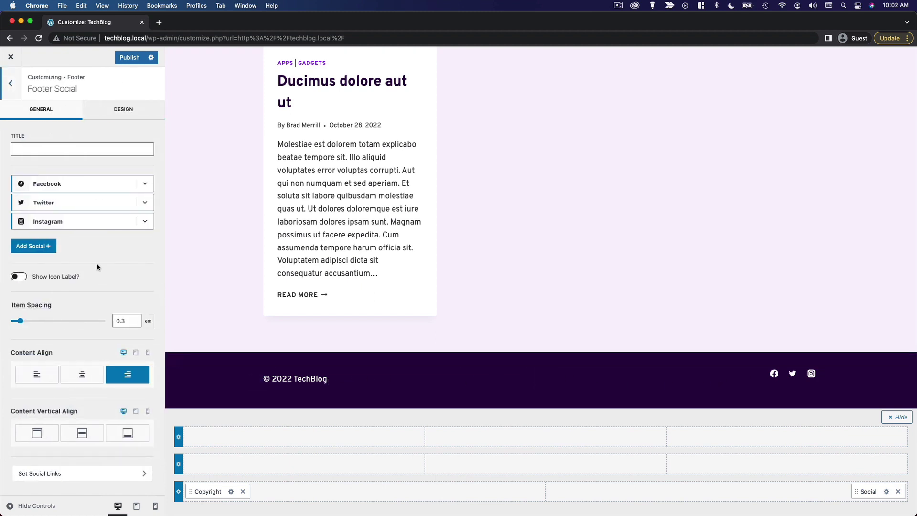
{"action": "left_click", "coordinate": [84, 438]}
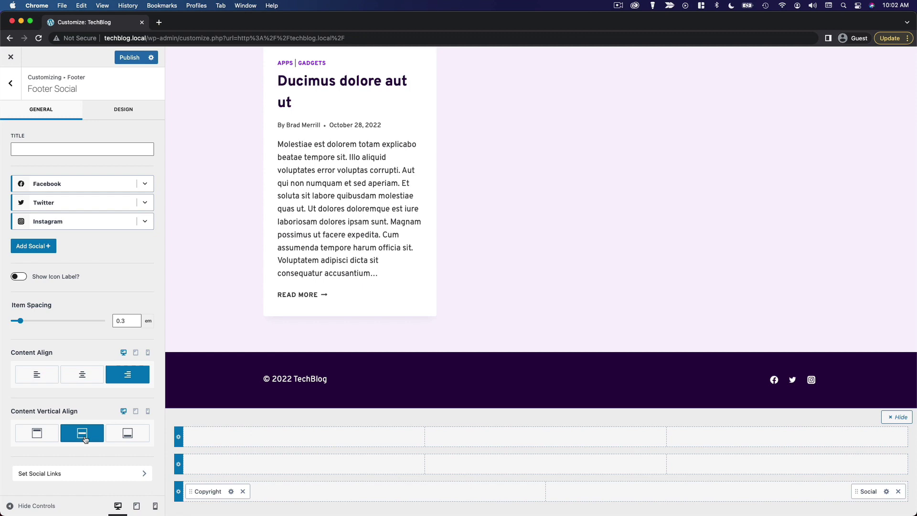
{"action": "left_click", "coordinate": [252, 380]}
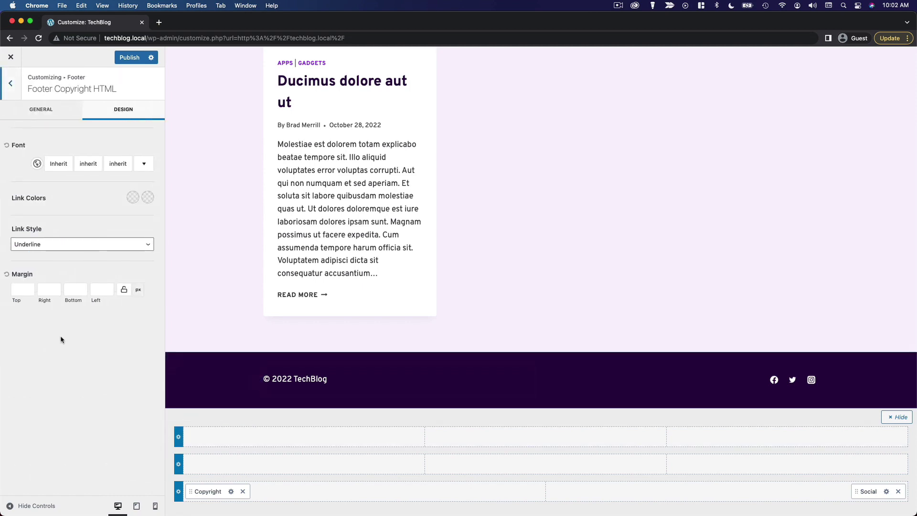
{"action": "left_click", "coordinate": [68, 117]}
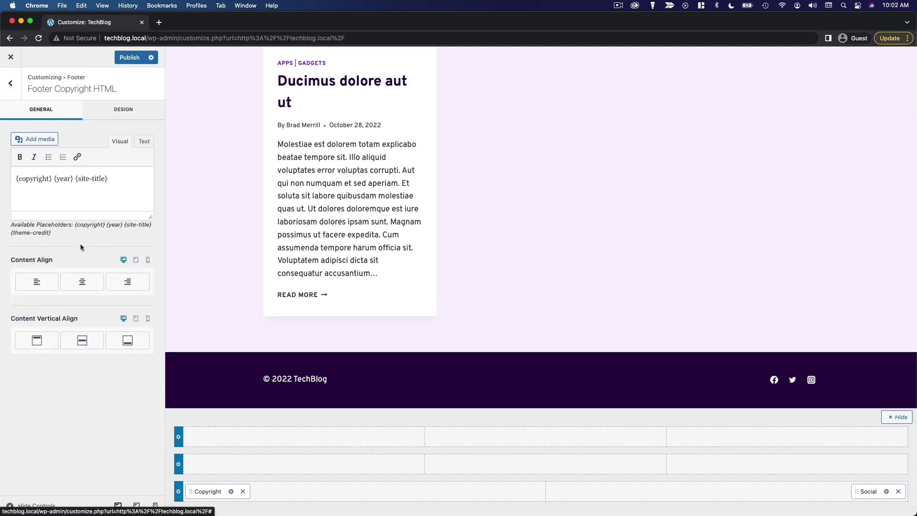
{"action": "left_click", "coordinate": [86, 344]}
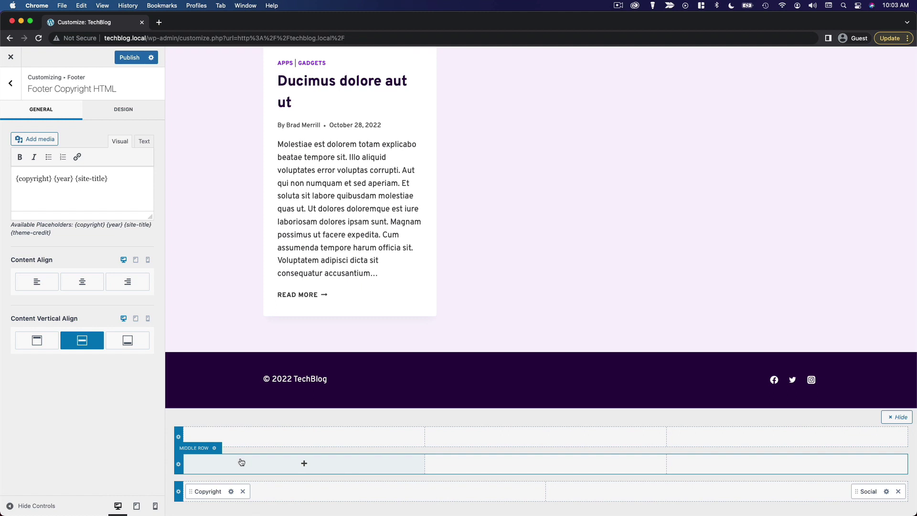
Set the footer middle row to 2 columns and list the items for its first column
{"action": "left_click", "coordinate": [179, 464]}
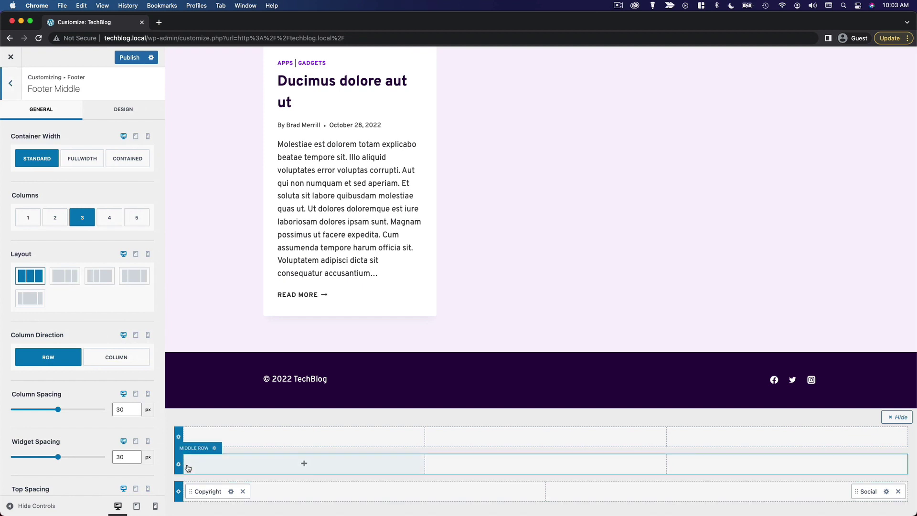
{"action": "left_click", "coordinate": [55, 217]}
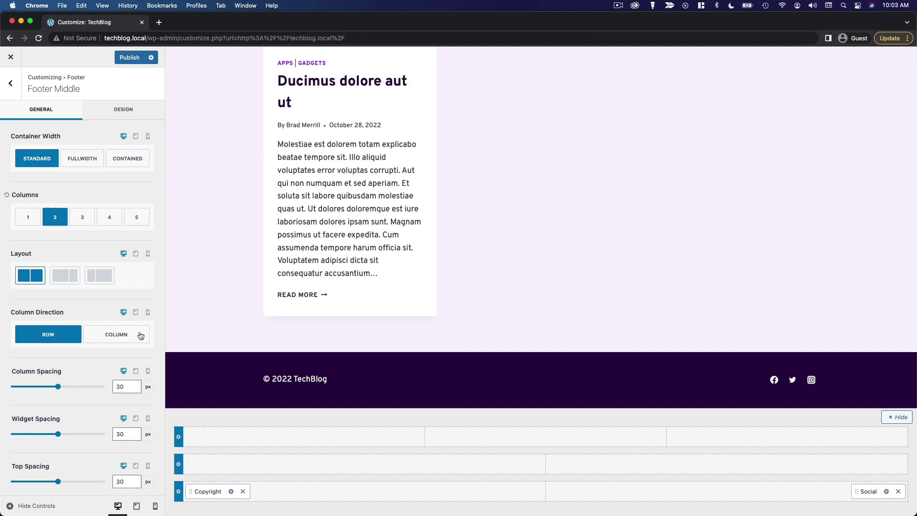
{"action": "left_click", "coordinate": [364, 464]}
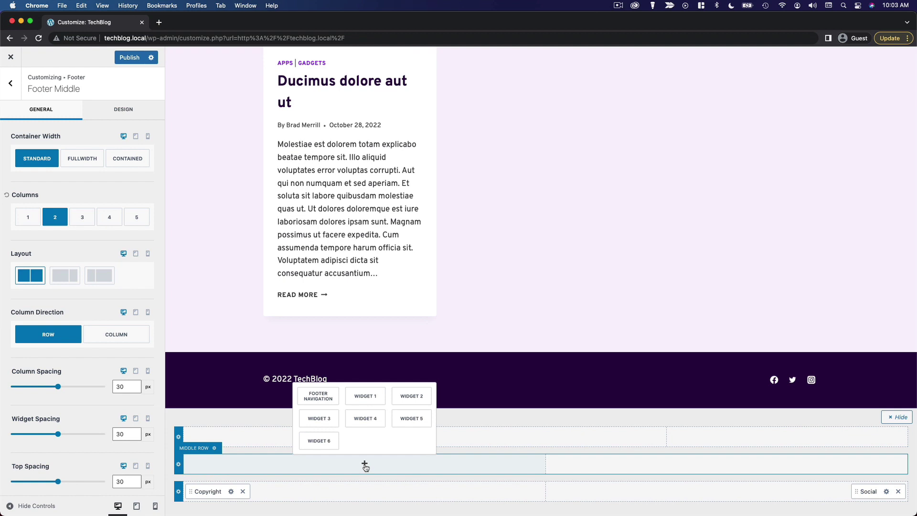
Add Widget 1 to the middle row, open its content and dismiss the welcome guide
{"action": "left_click", "coordinate": [366, 400]}
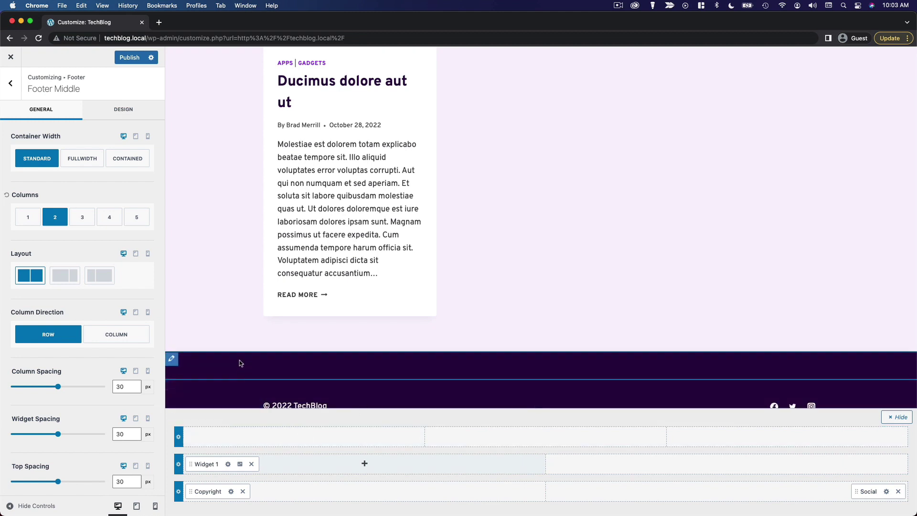
{"action": "left_click", "coordinate": [228, 464]}
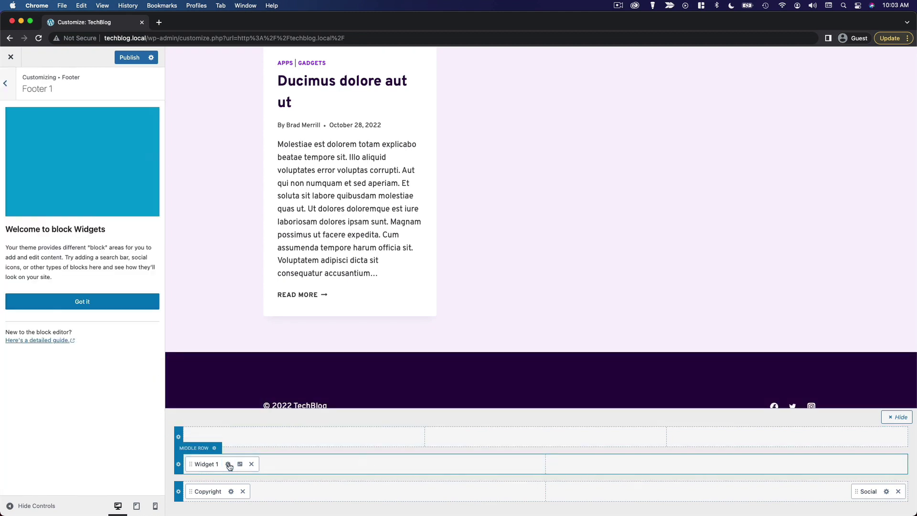
{"action": "left_click", "coordinate": [102, 302]}
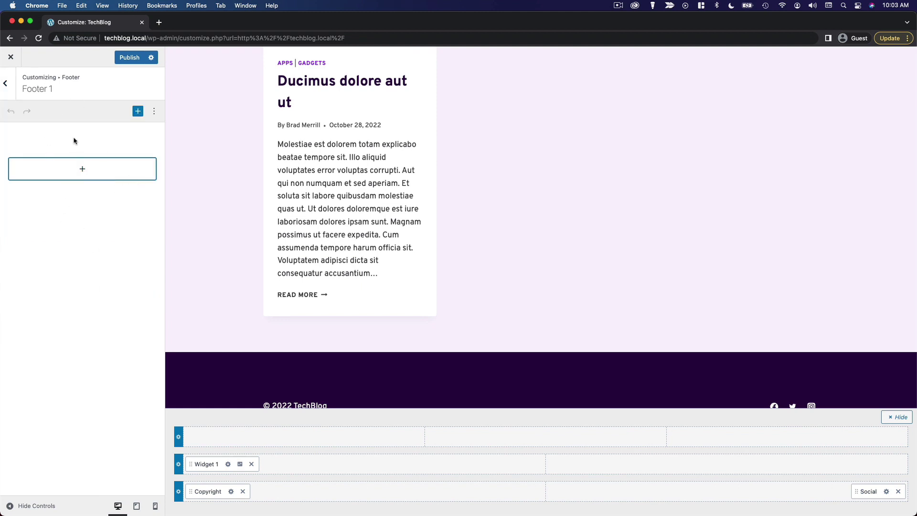
Insert an Image block showing techblog-logo from the Media Library
{"action": "left_click", "coordinate": [81, 168]}
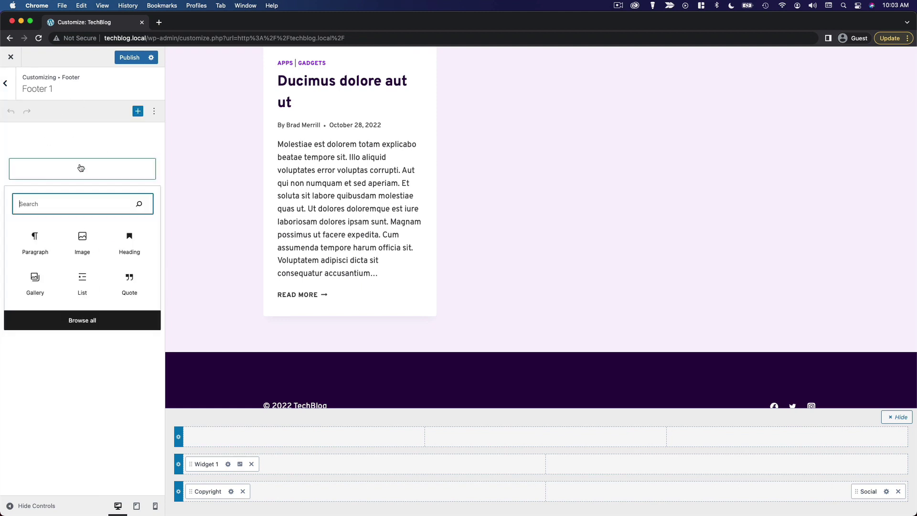
{"action": "left_click", "coordinate": [82, 238]}
{"action": "left_click", "coordinate": [48, 216]}
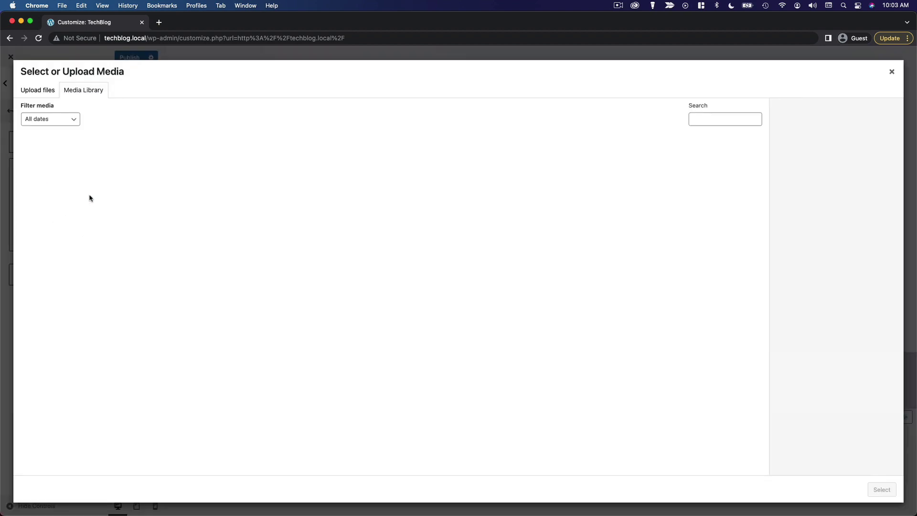
{"action": "left_click", "coordinate": [61, 181]}
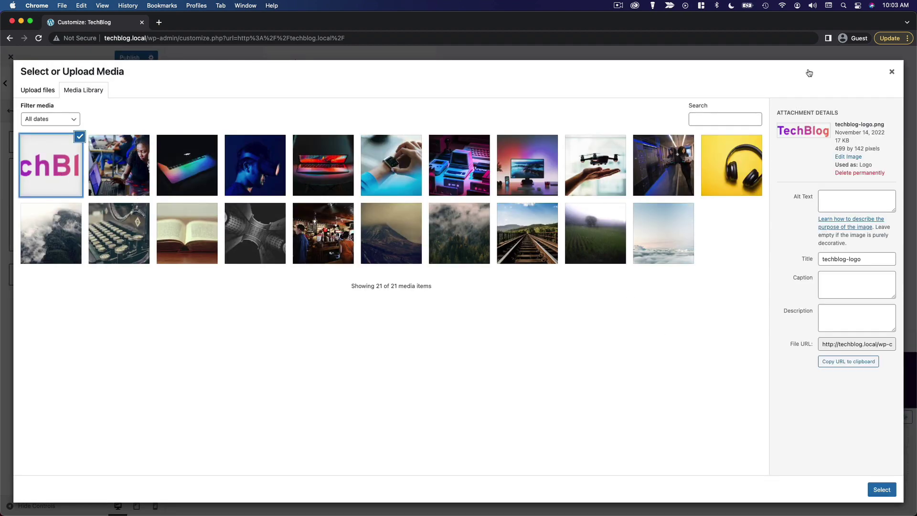
{"action": "left_click", "coordinate": [881, 490]}
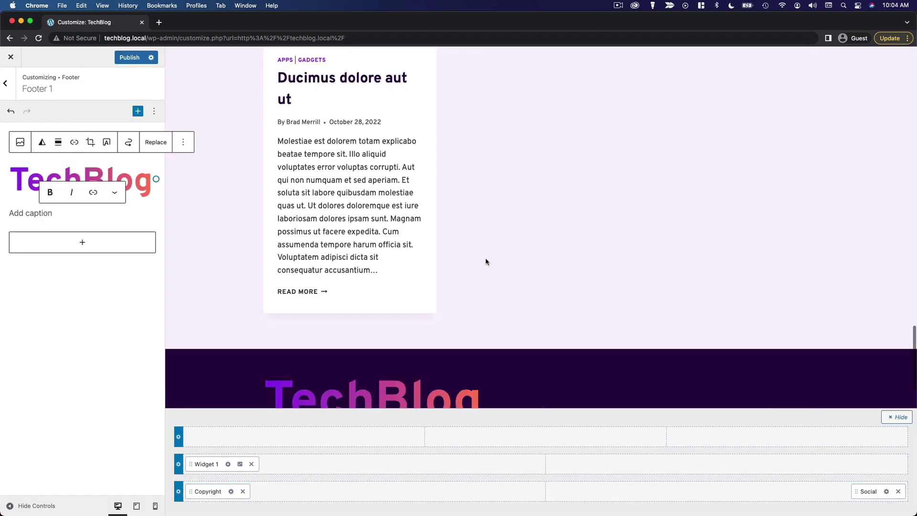
Select the footer logo image and set its Image Size to Medium
{"action": "scroll", "coordinate": [486, 262], "scroll_direction": "down", "scroll_amount": 3}
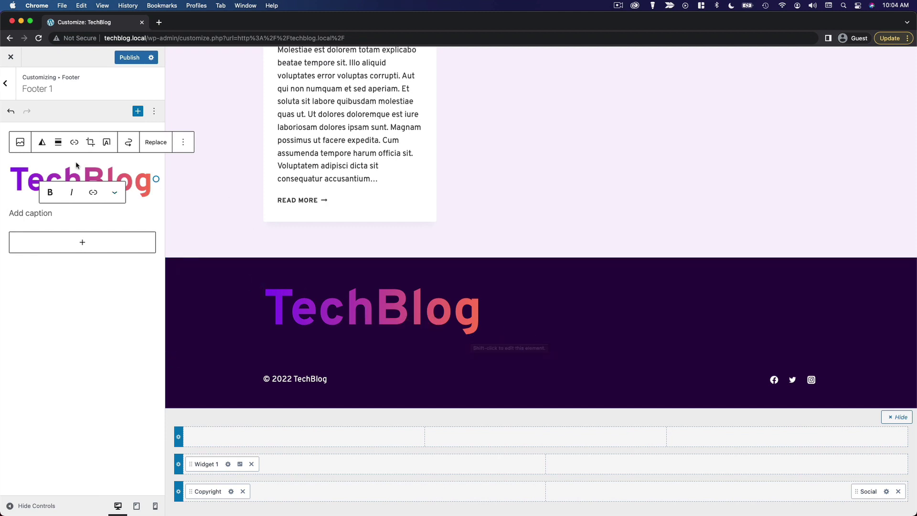
{"action": "left_click", "coordinate": [82, 191]}
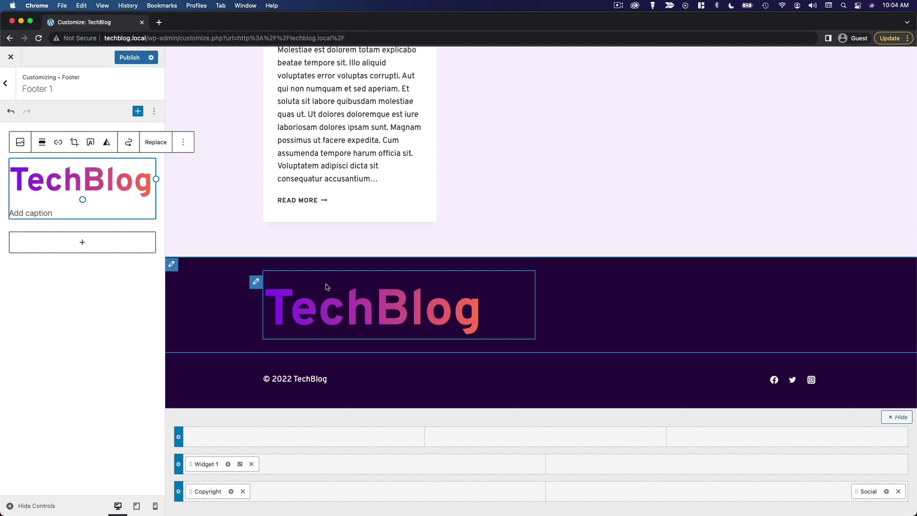
{"action": "left_click", "coordinate": [183, 141]}
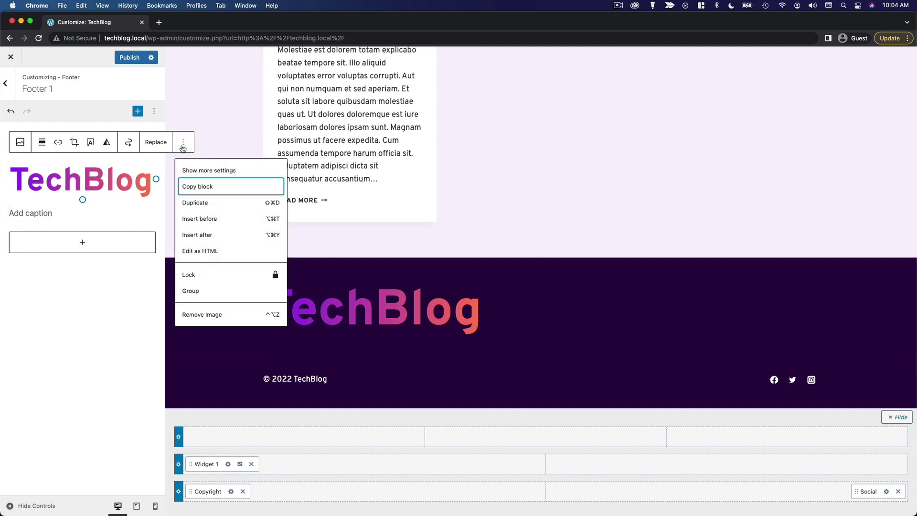
{"action": "left_click", "coordinate": [242, 171]}
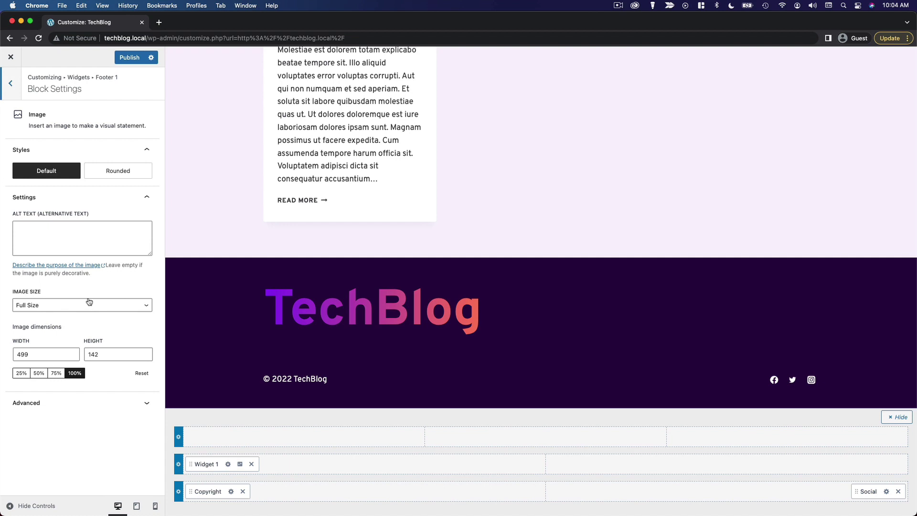
{"action": "left_click", "coordinate": [60, 311]}
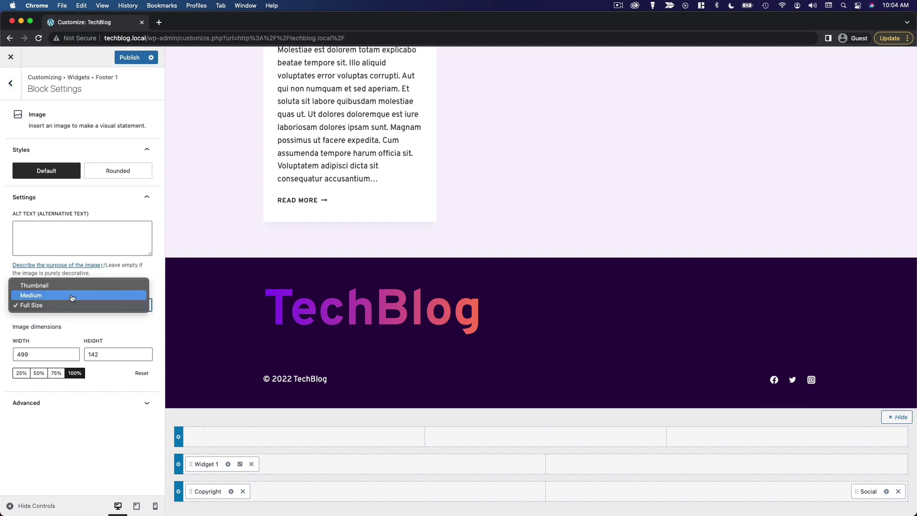
{"action": "left_click", "coordinate": [45, 374]}
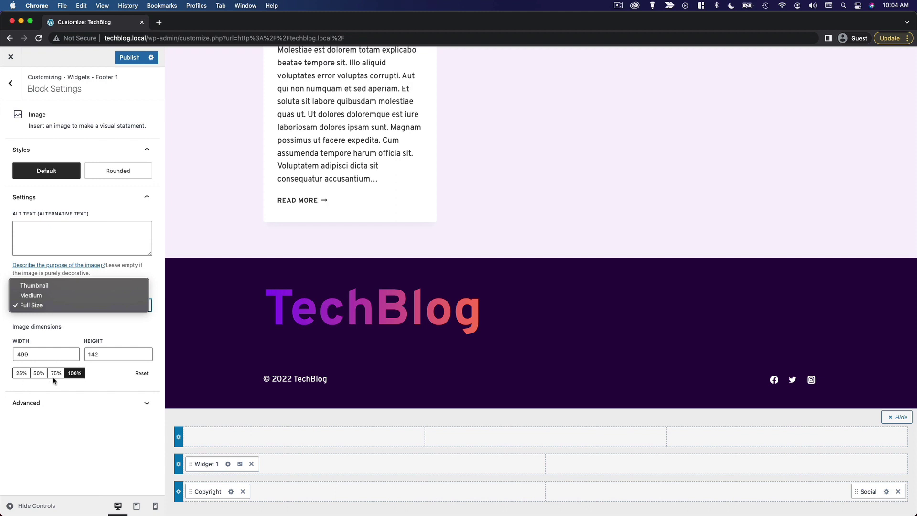
{"action": "left_click", "coordinate": [65, 296]}
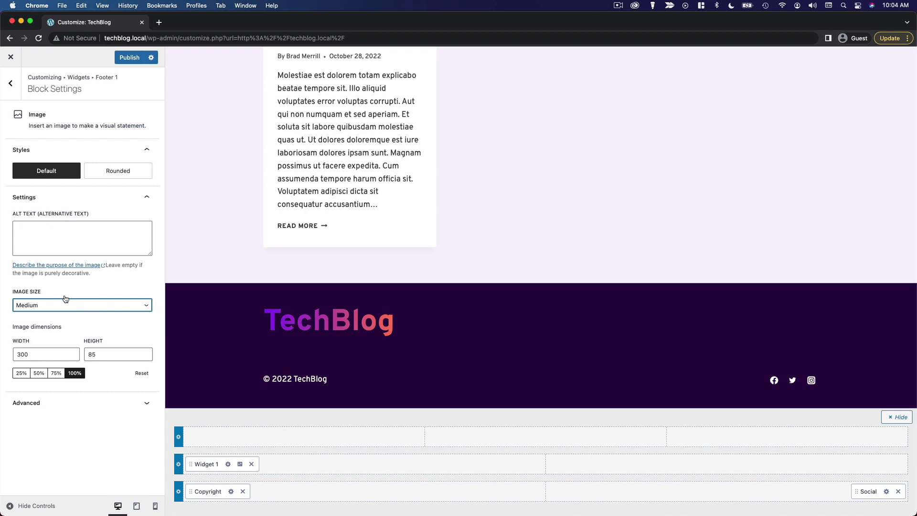
Try 50% and 75% scaling, then set the logo width to 200
{"action": "left_click", "coordinate": [43, 375]}
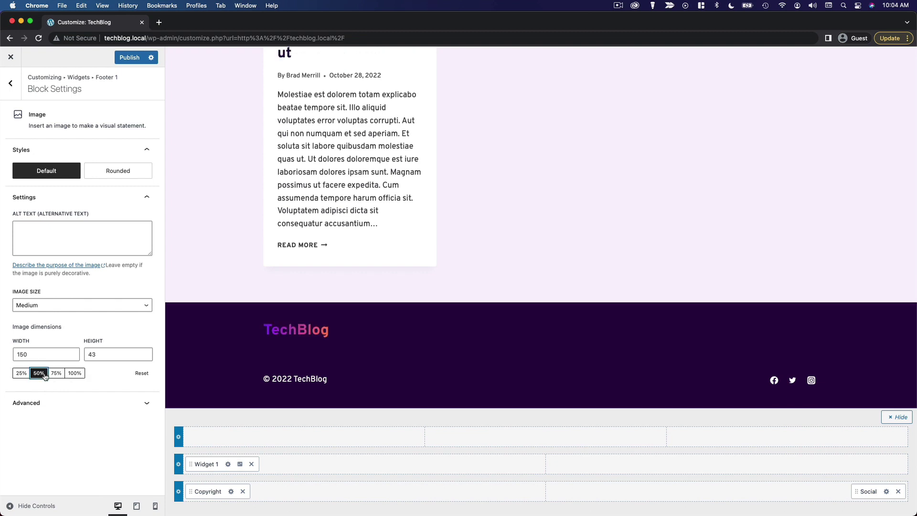
{"action": "left_click", "coordinate": [56, 374]}
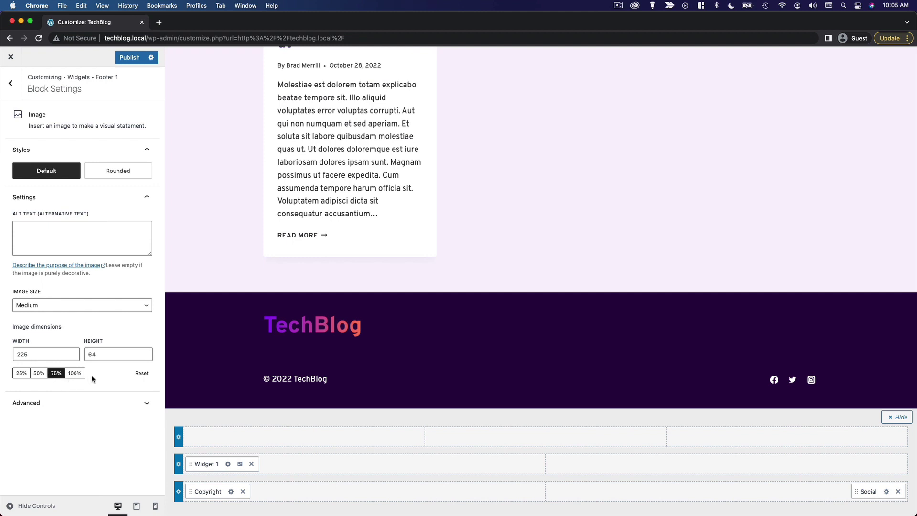
{"action": "double_click", "coordinate": [20, 354]}
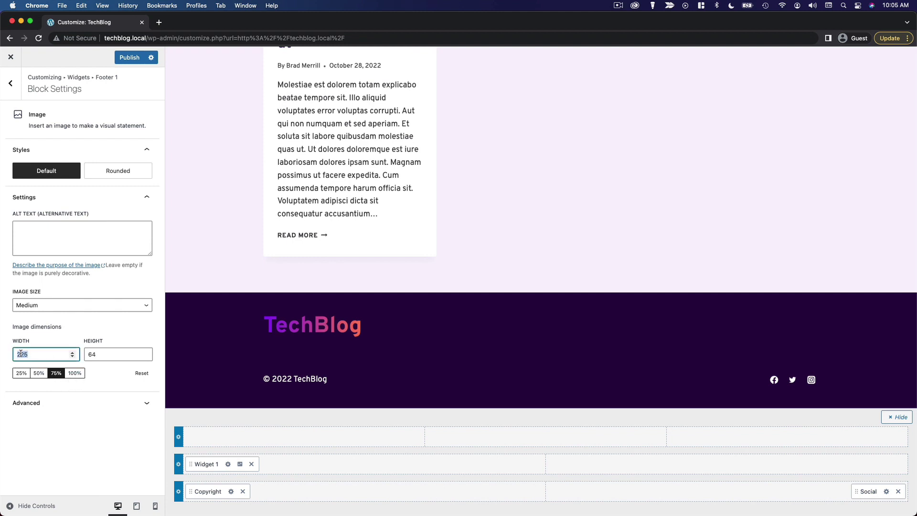
{"action": "type", "text": "200"}
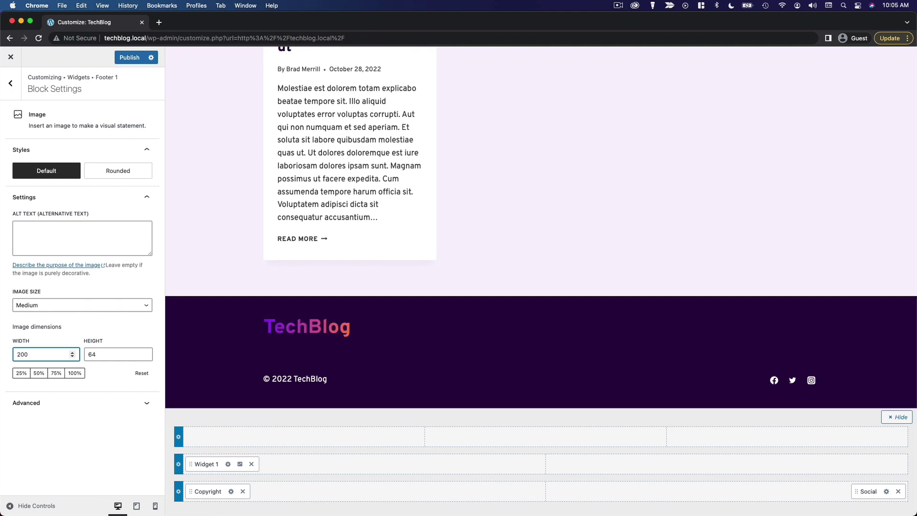
{"action": "left_click", "coordinate": [74, 323]}
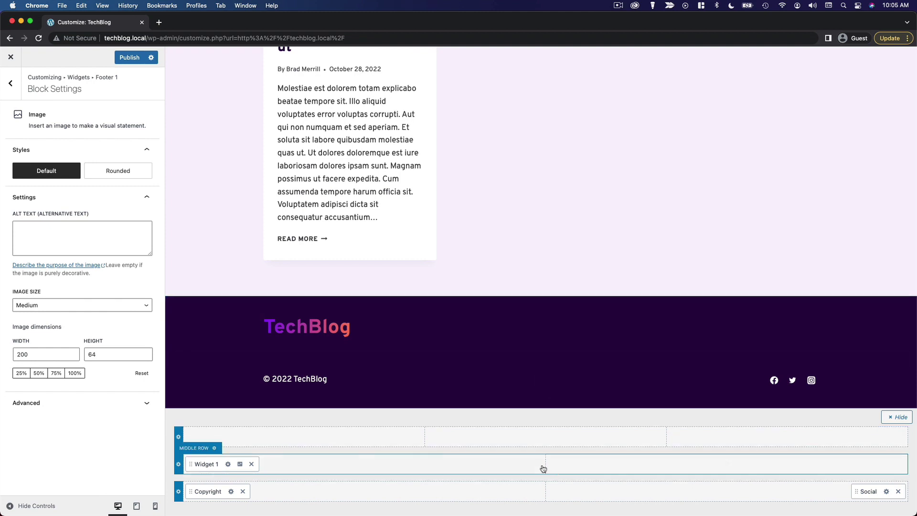
Add Footer Navigation to the middle row and create a new menu named Footer for the Footer location
{"action": "left_click", "coordinate": [727, 463]}
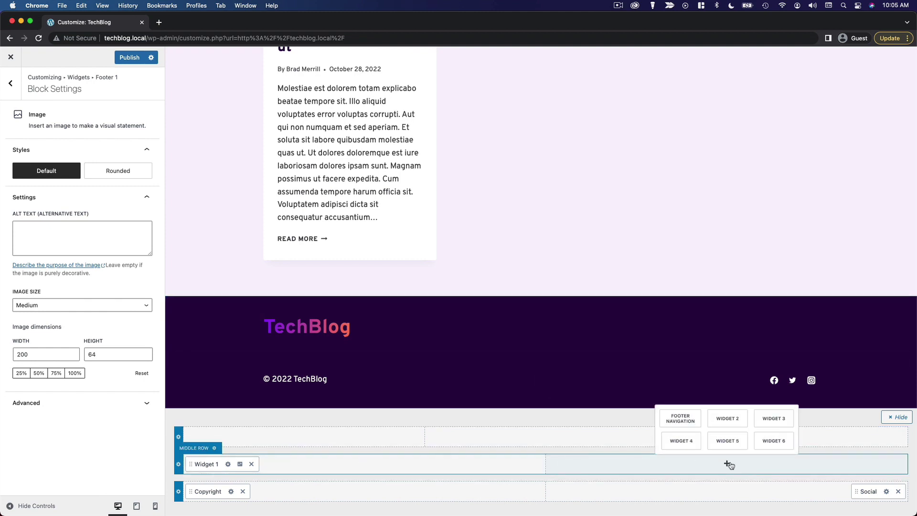
{"action": "left_click", "coordinate": [680, 418]}
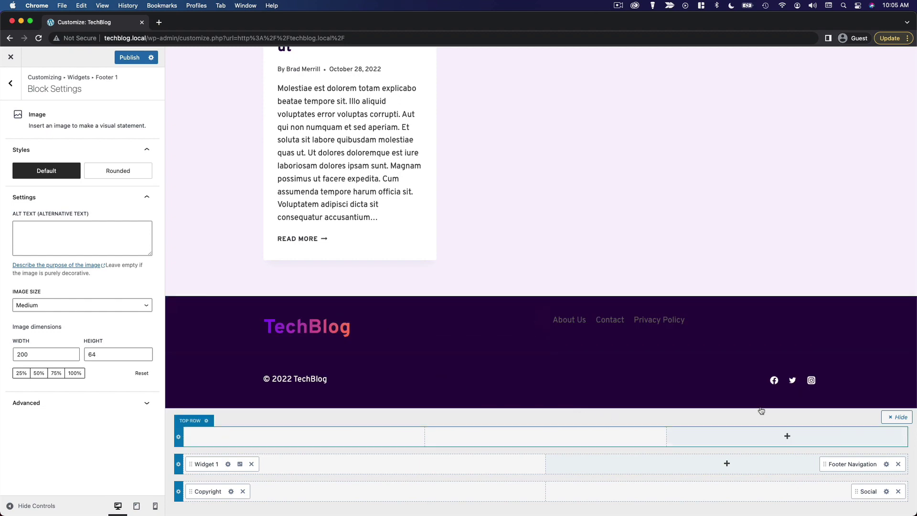
{"action": "left_click", "coordinate": [541, 316]}
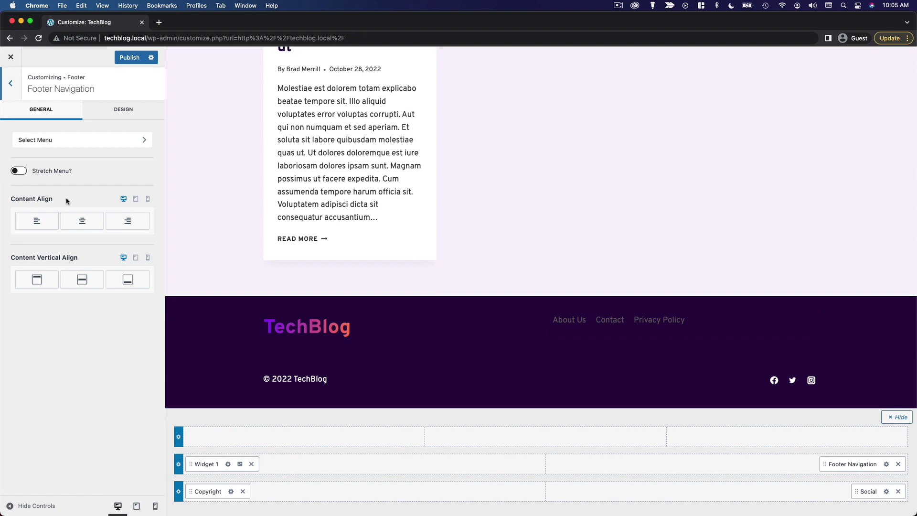
{"action": "left_click", "coordinate": [85, 140]}
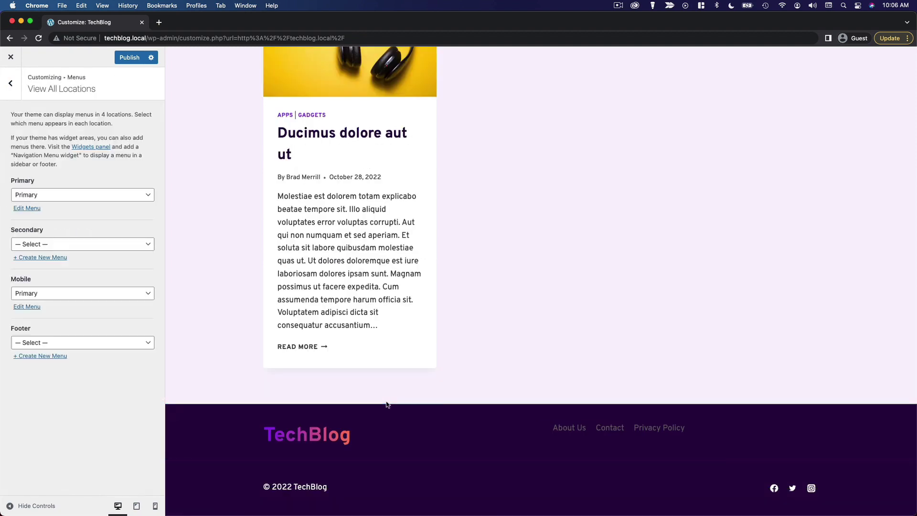
{"action": "left_click", "coordinate": [50, 356]}
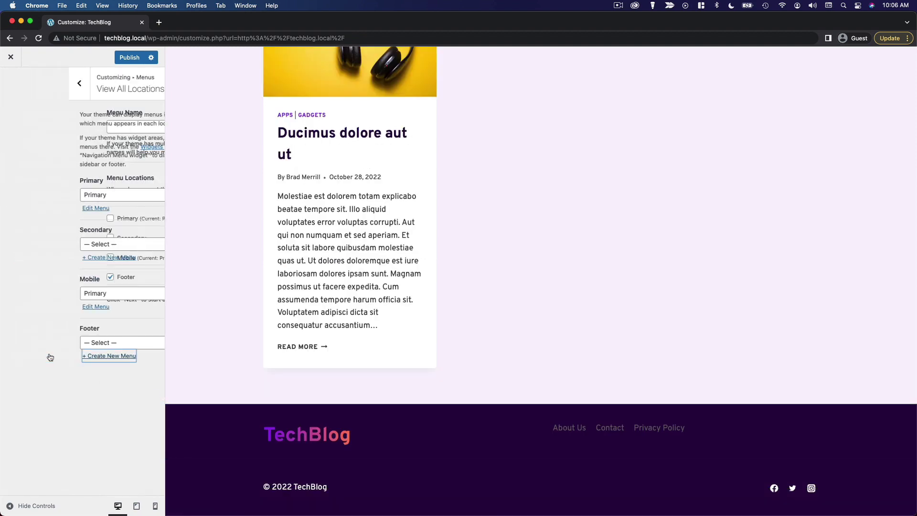
{"action": "left_click", "coordinate": [77, 130]}
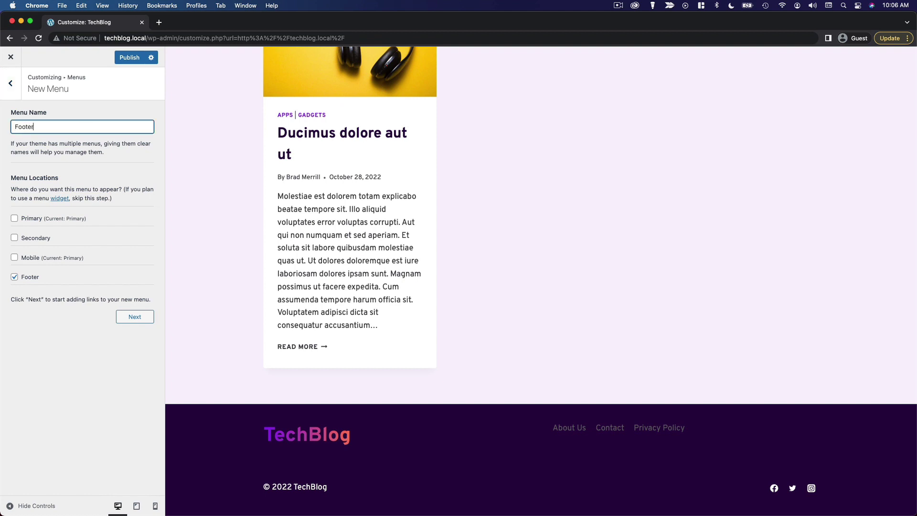
{"action": "left_click", "coordinate": [110, 163]}
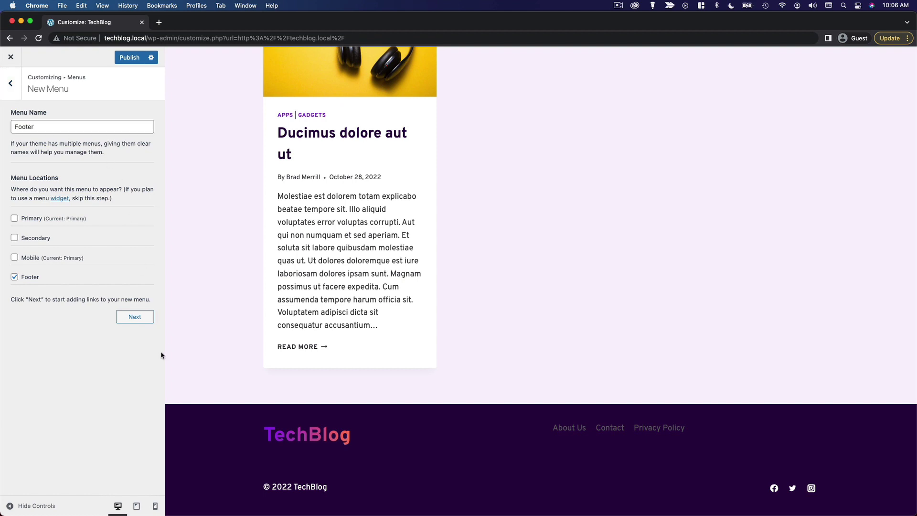
Create the Footer menu and add the Home, About Us, Contact and Privacy Policy pages
{"action": "left_click", "coordinate": [143, 320]}
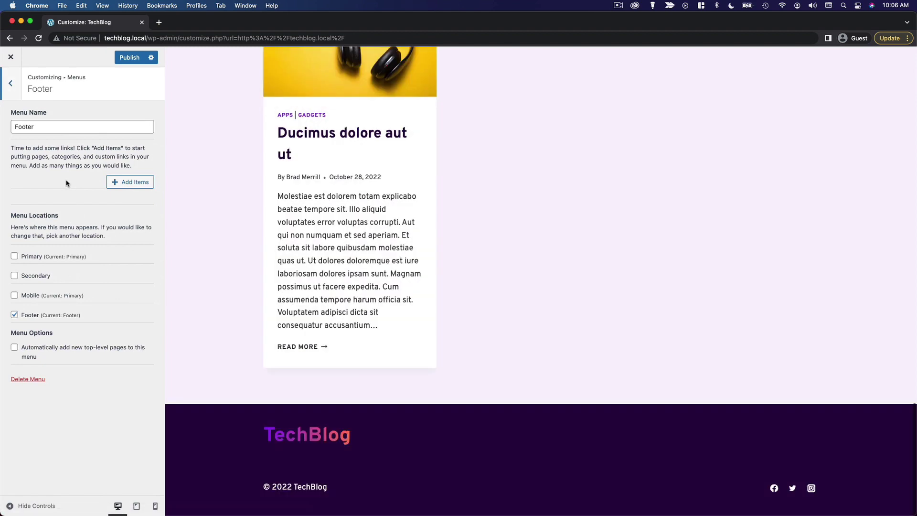
{"action": "left_click", "coordinate": [142, 189]}
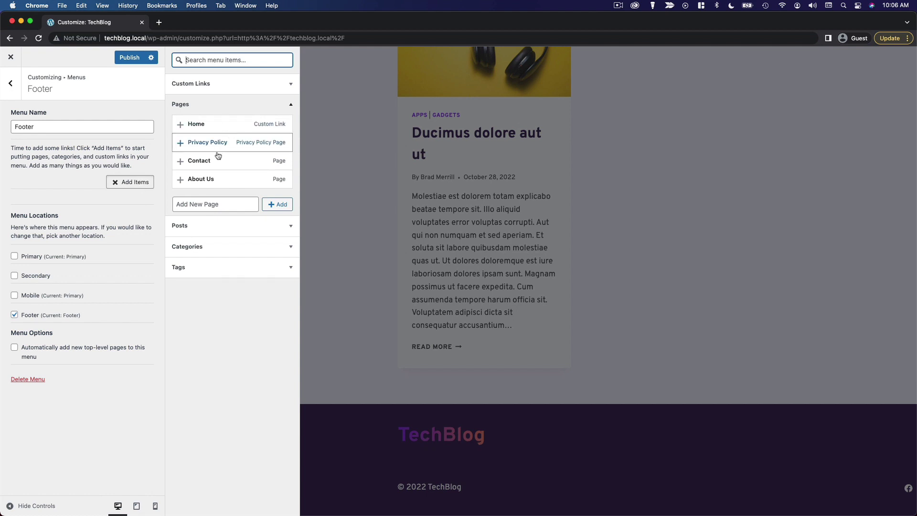
{"action": "left_click", "coordinate": [181, 126]}
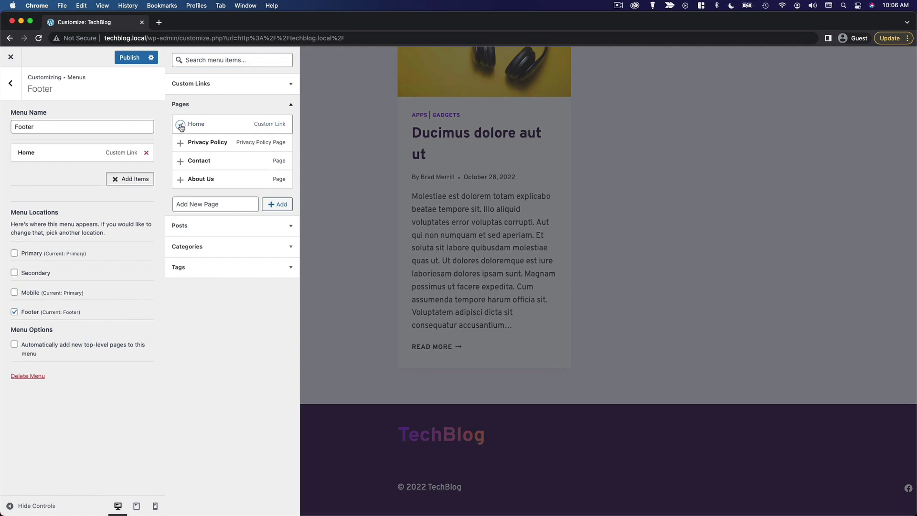
{"action": "left_click", "coordinate": [180, 180]}
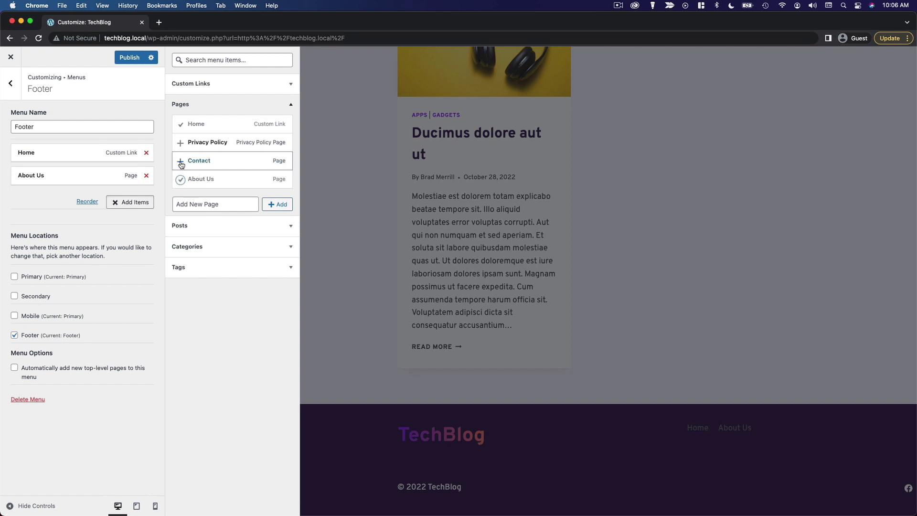
{"action": "left_click", "coordinate": [180, 161]}
{"action": "left_click", "coordinate": [181, 143]}
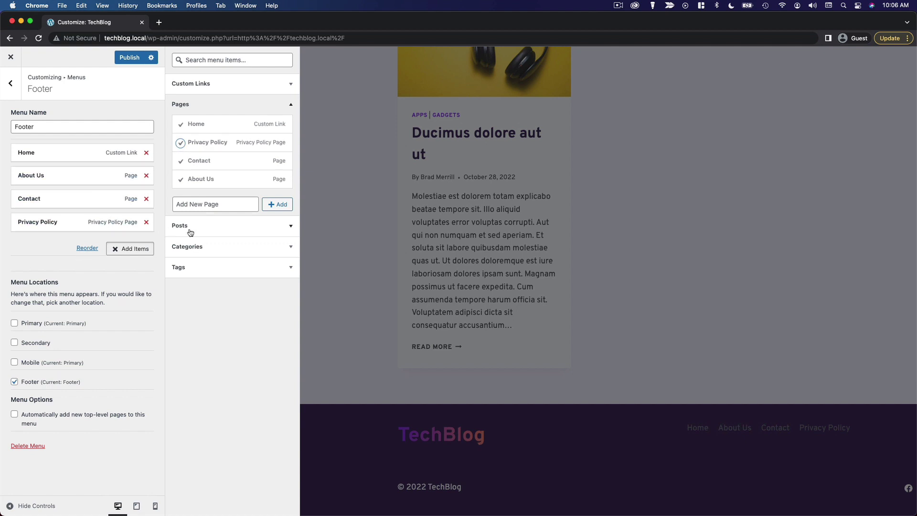
{"action": "left_click", "coordinate": [36, 250]}
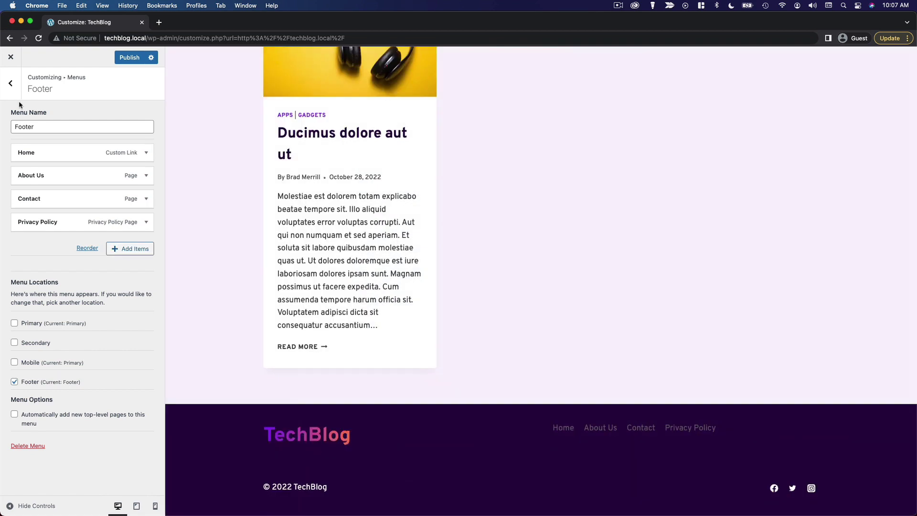
Set the Footer Navigation's content align to right and vertical align to middle
{"action": "left_click", "coordinate": [14, 94]}
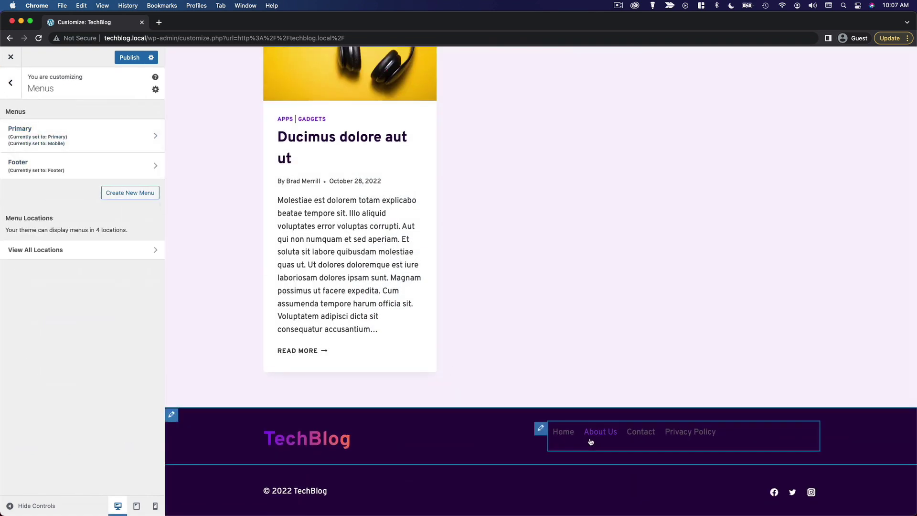
{"action": "left_click", "coordinate": [541, 430]}
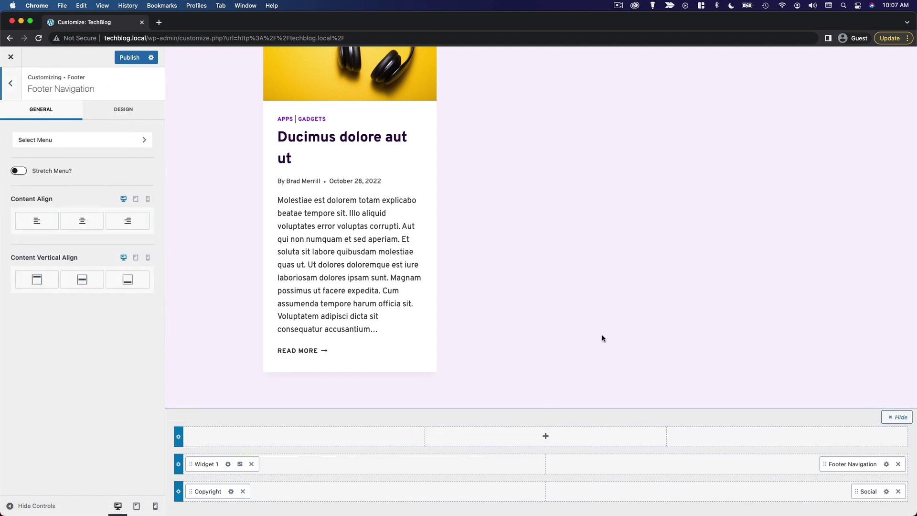
{"action": "scroll", "coordinate": [629, 331], "scroll_direction": "down", "scroll_amount": 3}
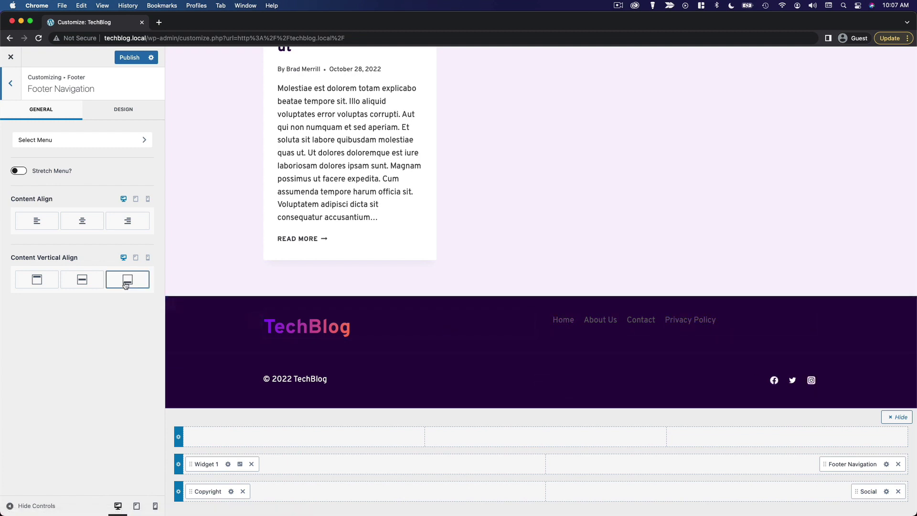
{"action": "left_click", "coordinate": [129, 227]}
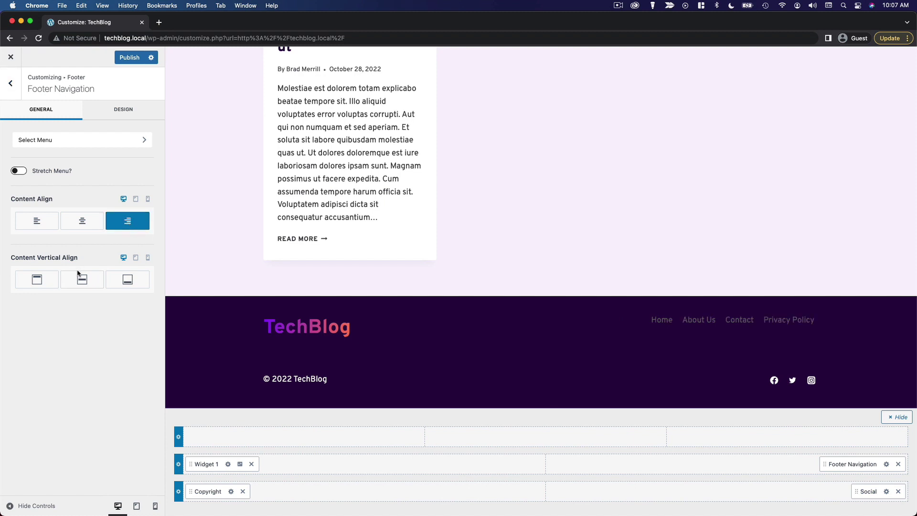
{"action": "left_click", "coordinate": [81, 281]}
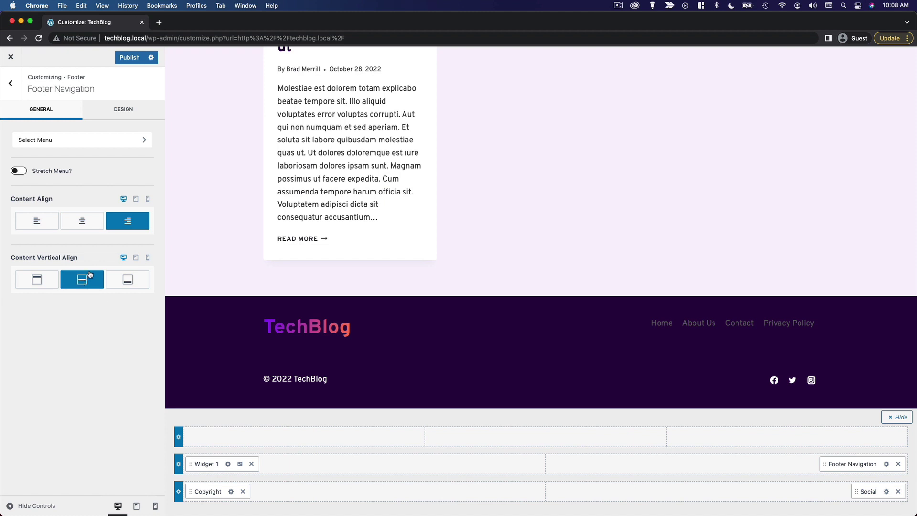
Set the footer navigation colours to white links, #8920F3 hover and white active
{"action": "left_click", "coordinate": [136, 118]}
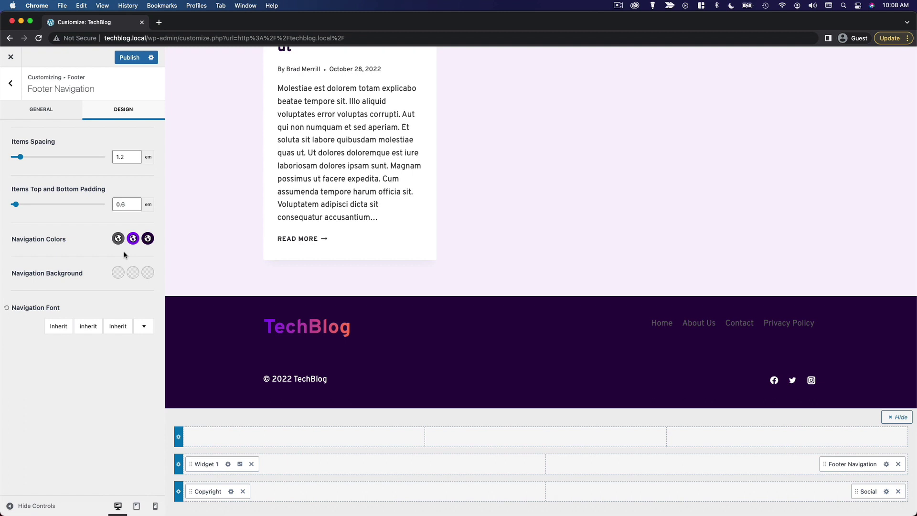
{"action": "left_click", "coordinate": [118, 238]}
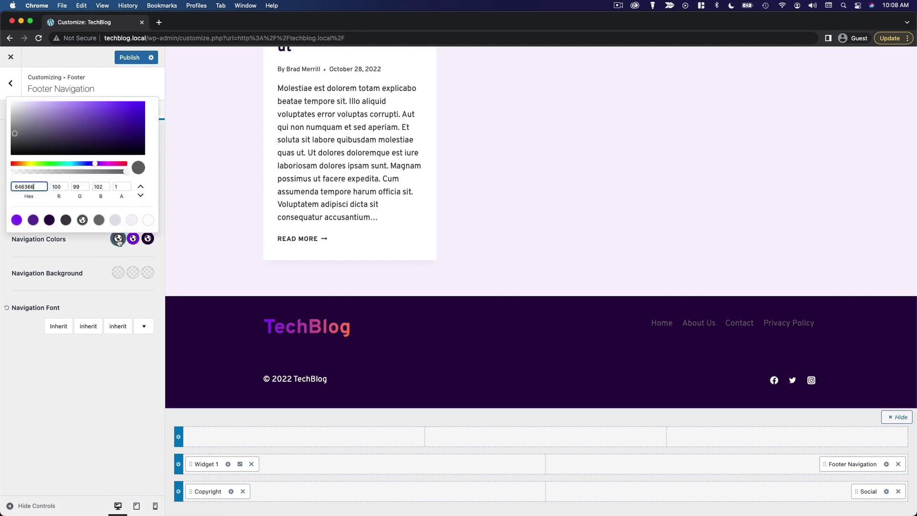
{"action": "left_click", "coordinate": [148, 220]}
{"action": "left_click", "coordinate": [97, 254]}
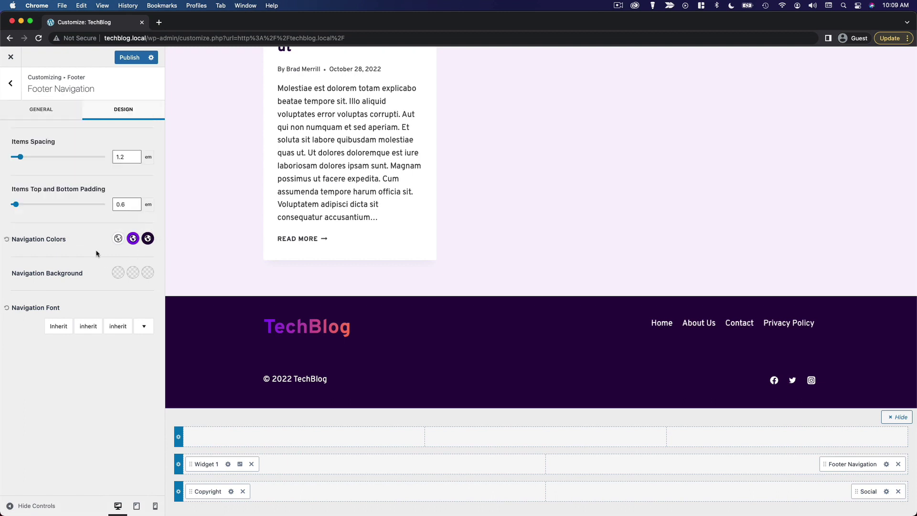
{"action": "left_click", "coordinate": [132, 238]}
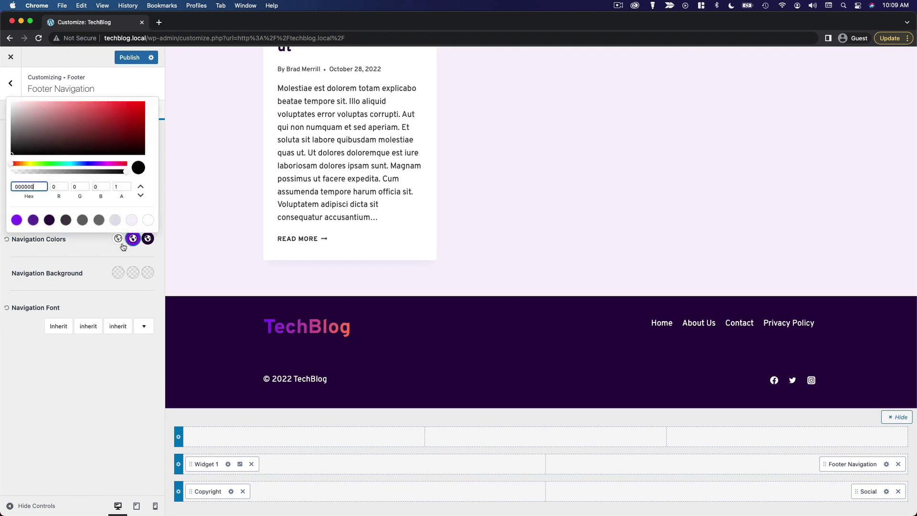
{"action": "left_click", "coordinate": [12, 219]}
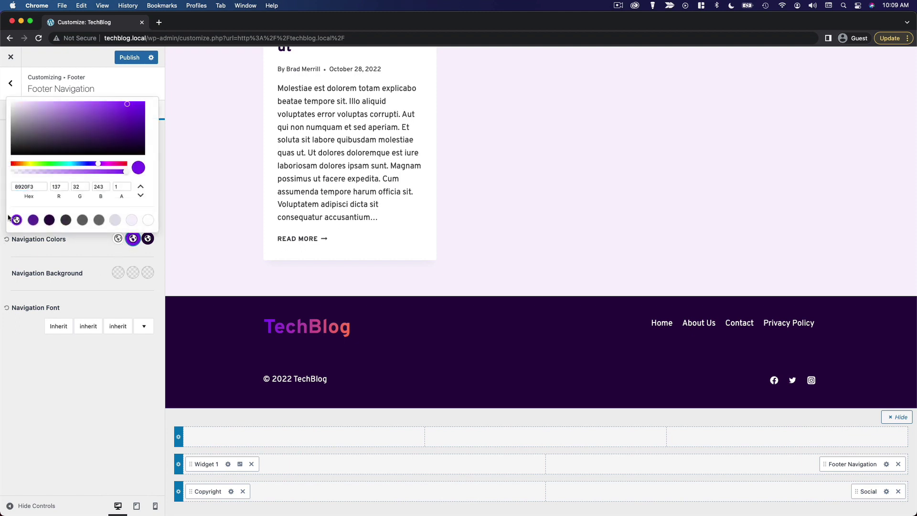
{"action": "left_click", "coordinate": [89, 252]}
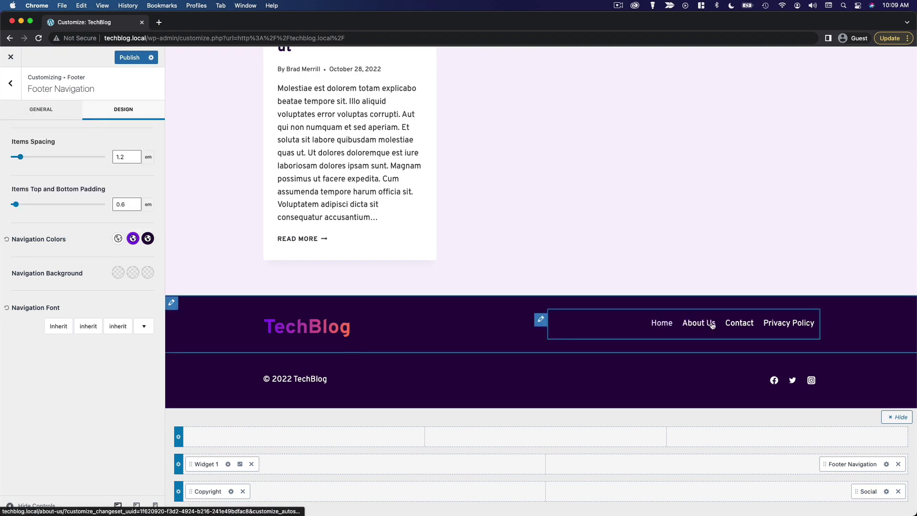
{"action": "left_click", "coordinate": [148, 239]}
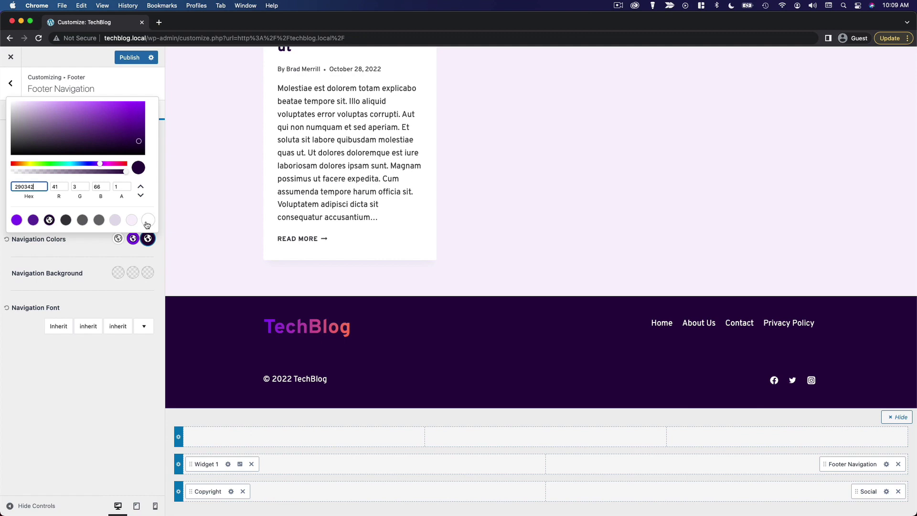
{"action": "left_click", "coordinate": [147, 221]}
{"action": "left_click", "coordinate": [153, 260]}
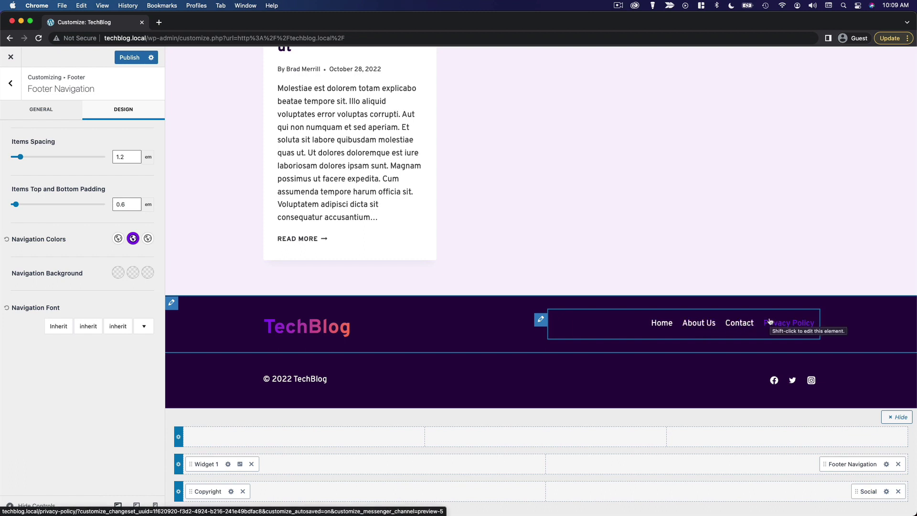
Set the footer navigation font weight to 600
{"action": "left_click", "coordinate": [94, 329]}
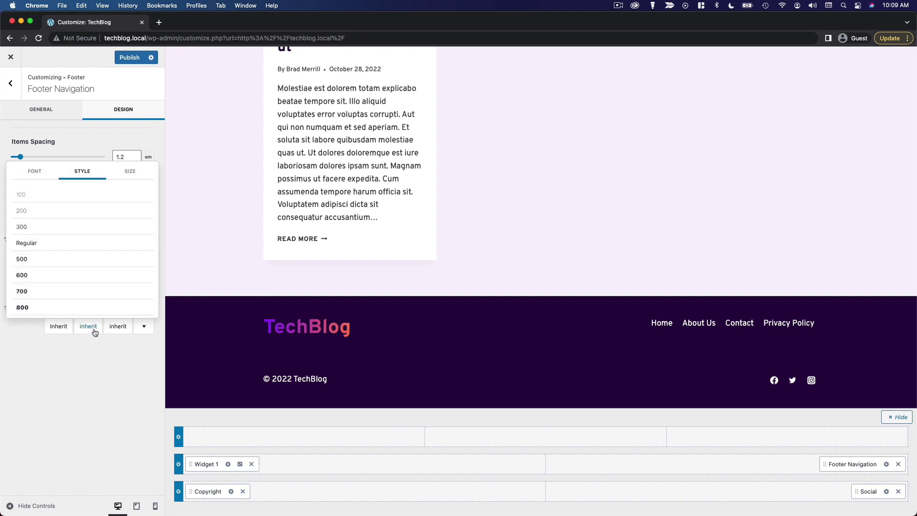
{"action": "left_click", "coordinate": [37, 276]}
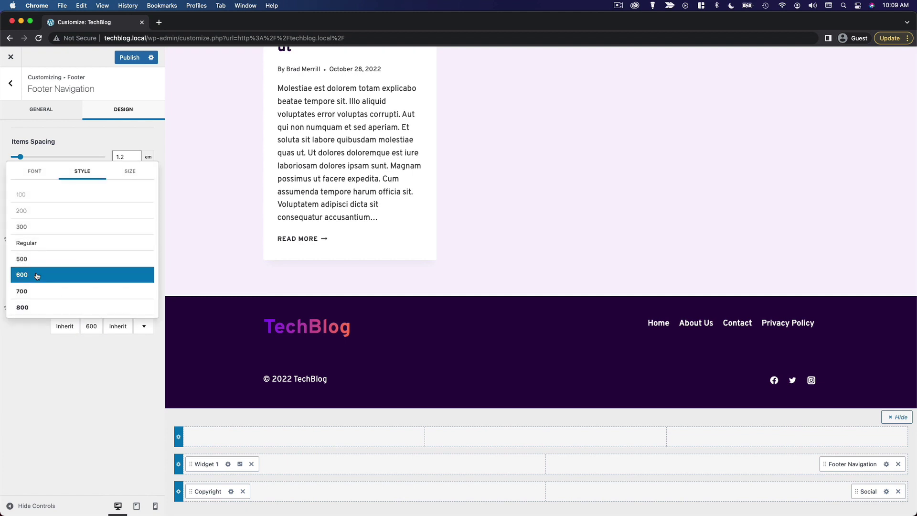
{"action": "left_click", "coordinate": [143, 282]}
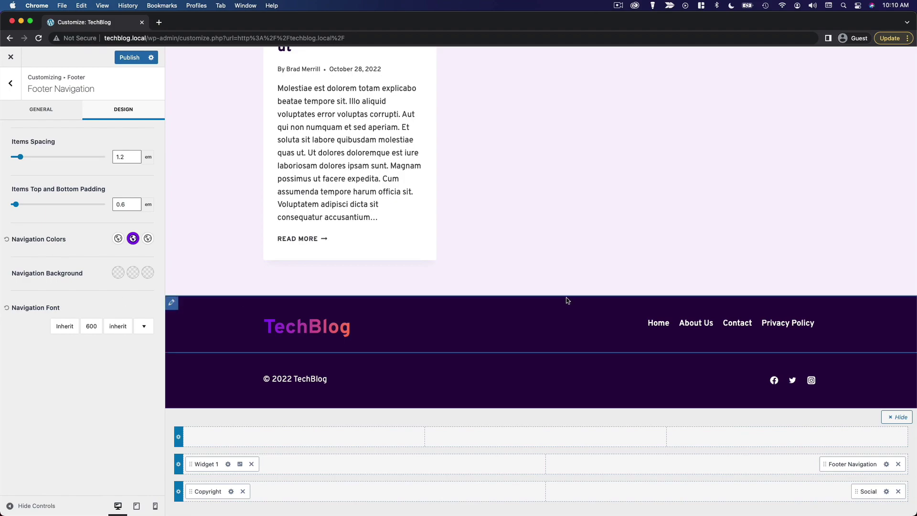
{"action": "scroll", "coordinate": [737, 348], "scroll_direction": "up", "scroll_amount": 20}
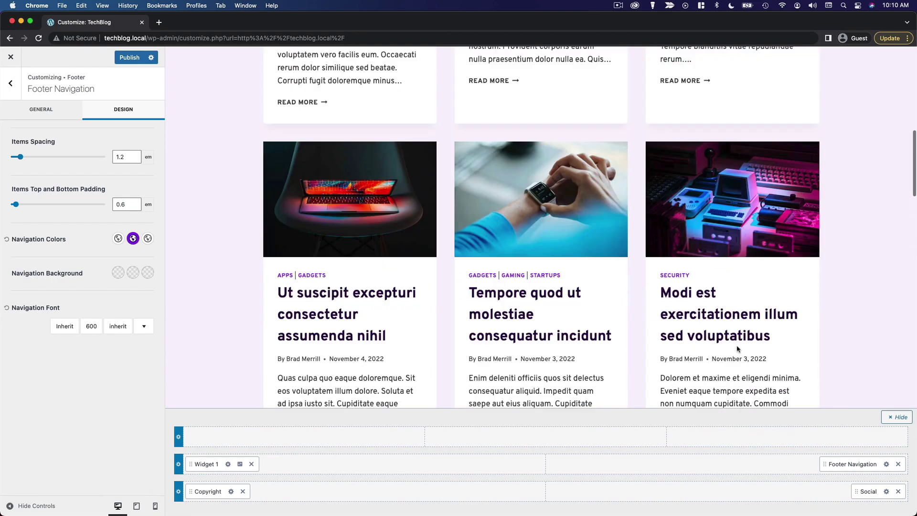
{"action": "scroll", "coordinate": [792, 336], "scroll_direction": "down", "scroll_amount": 10}
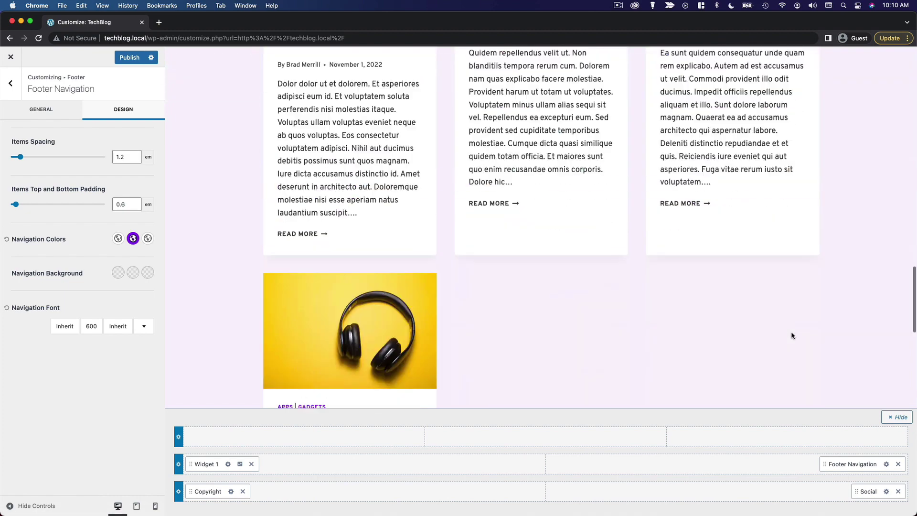
{"action": "scroll", "coordinate": [791, 336], "scroll_direction": "down", "scroll_amount": 8}
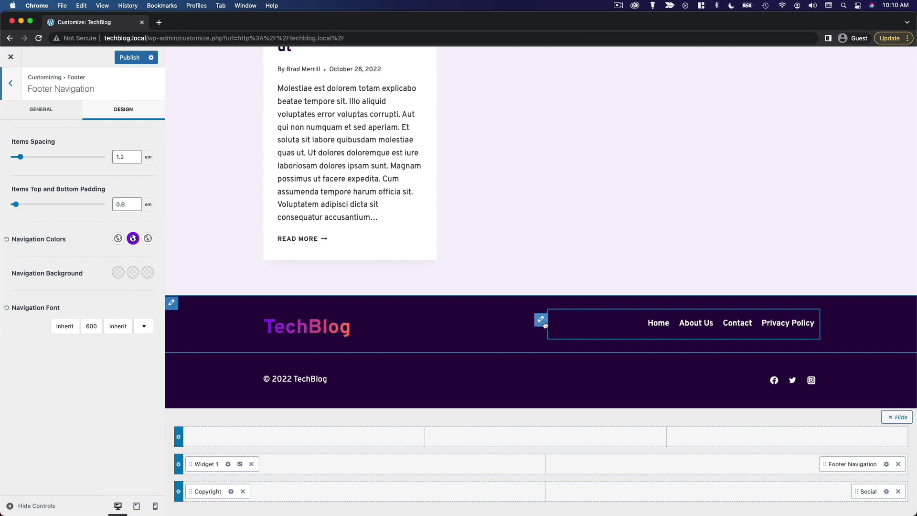
Add a 'Sign In' custom link with URL # to the end of the Footer menu
{"action": "left_click", "coordinate": [58, 110]}
{"action": "left_click", "coordinate": [96, 142]}
{"action": "left_click", "coordinate": [121, 250]}
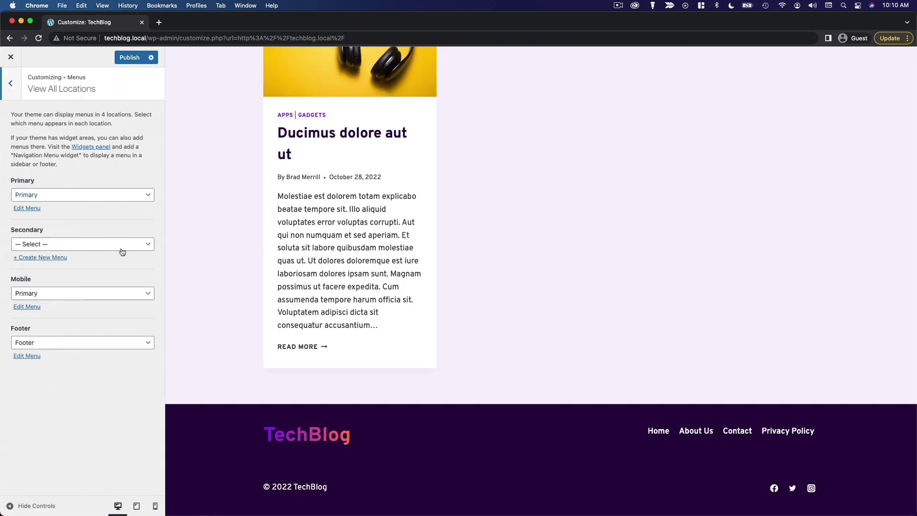
{"action": "left_click", "coordinate": [39, 356]}
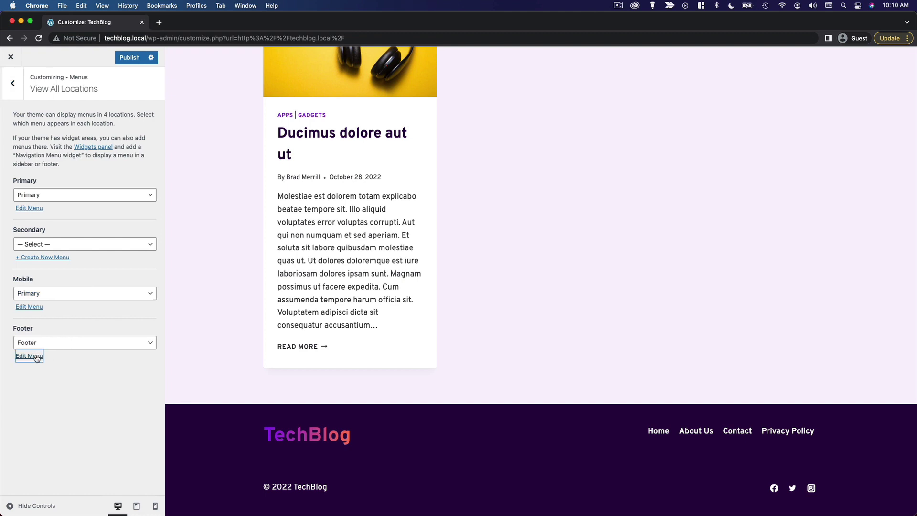
{"action": "left_click", "coordinate": [125, 249]}
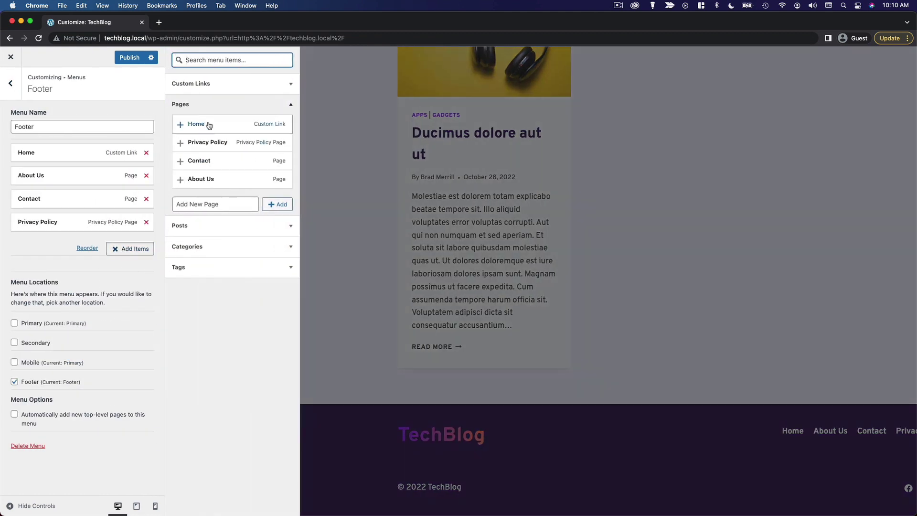
{"action": "left_click", "coordinate": [216, 90]}
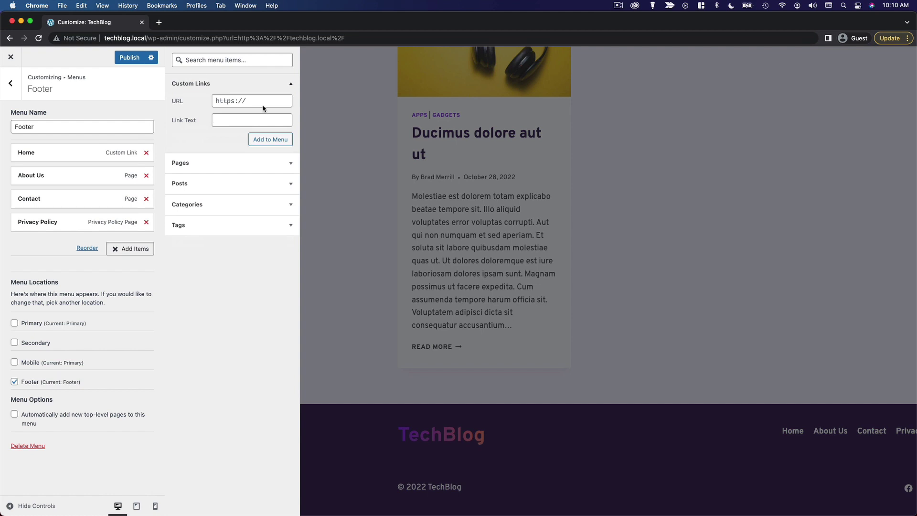
{"action": "left_click", "coordinate": [261, 103]}
{"action": "type", "text": "#"}
{"action": "left_click", "coordinate": [270, 117]}
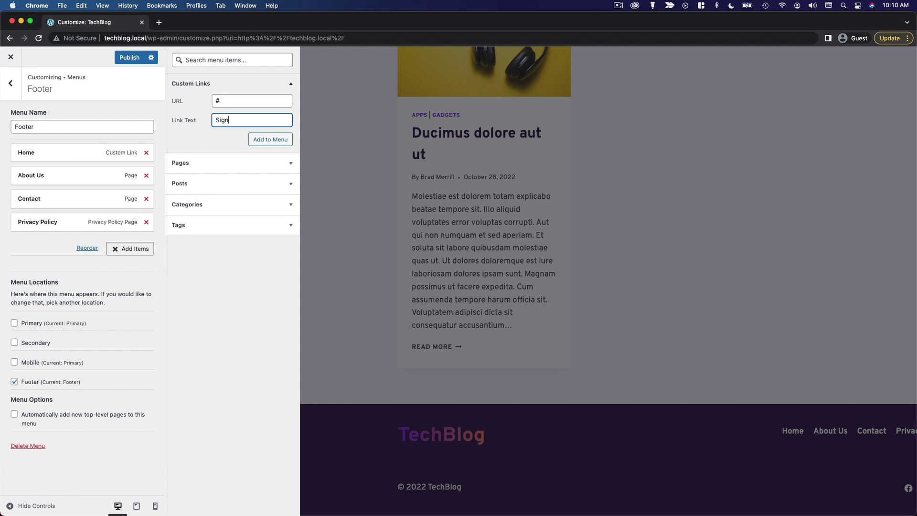
{"action": "left_click", "coordinate": [271, 142]}
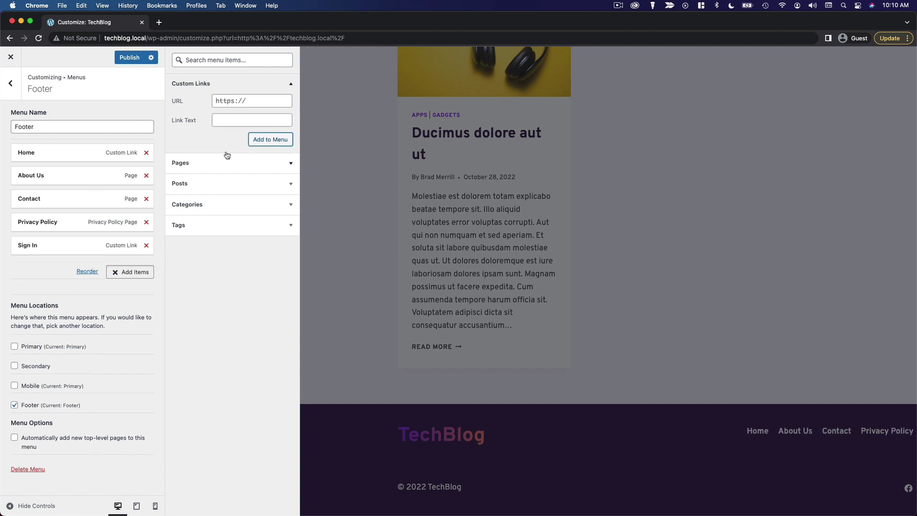
{"action": "left_click", "coordinate": [125, 85]}
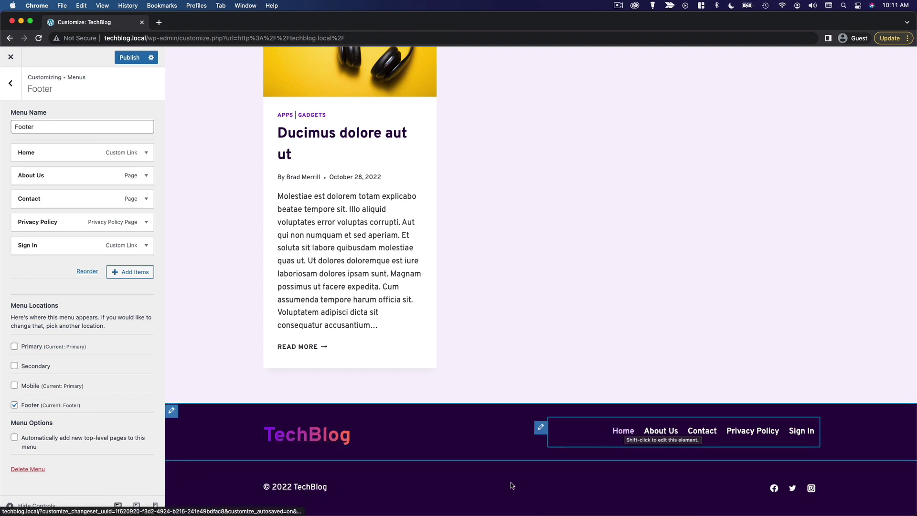
Set the footer middle row's top and bottom spacing to 20 px
{"action": "left_click", "coordinate": [174, 416]}
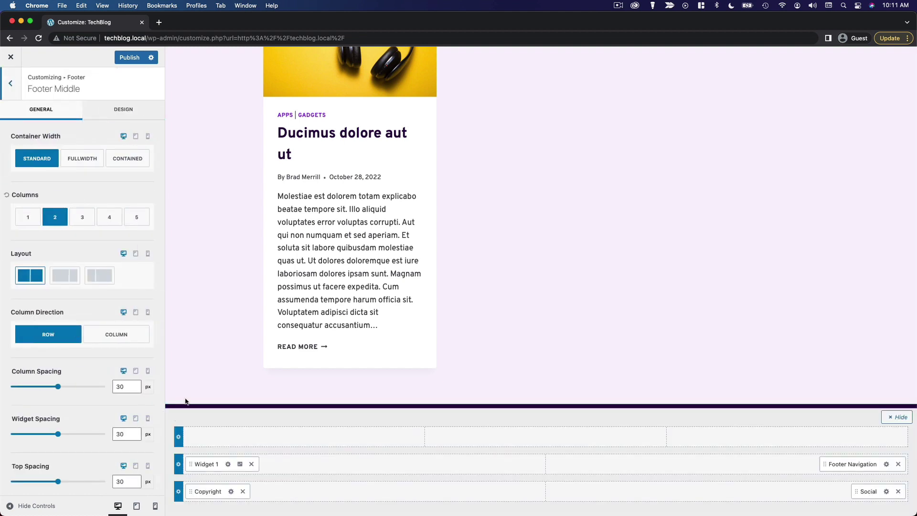
{"action": "scroll", "coordinate": [210, 372], "scroll_direction": "down", "scroll_amount": 5}
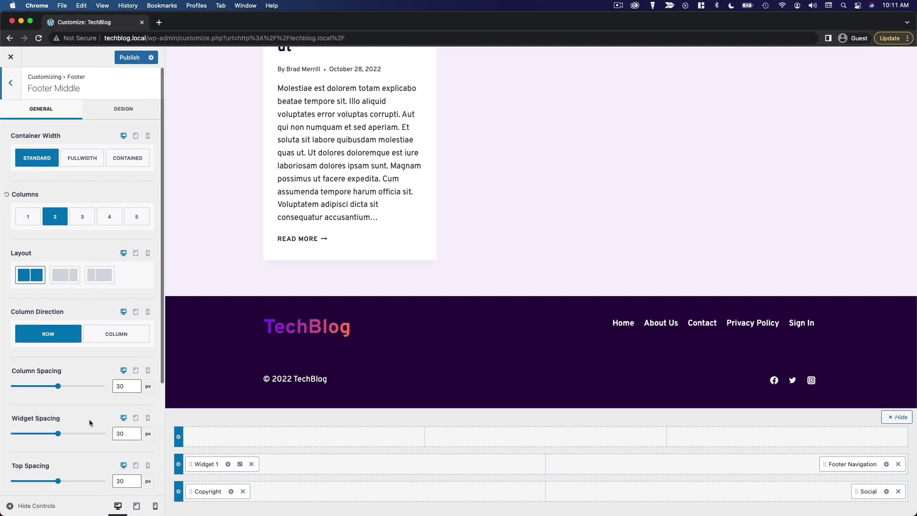
{"action": "scroll", "coordinate": [90, 425], "scroll_direction": "down", "scroll_amount": 5}
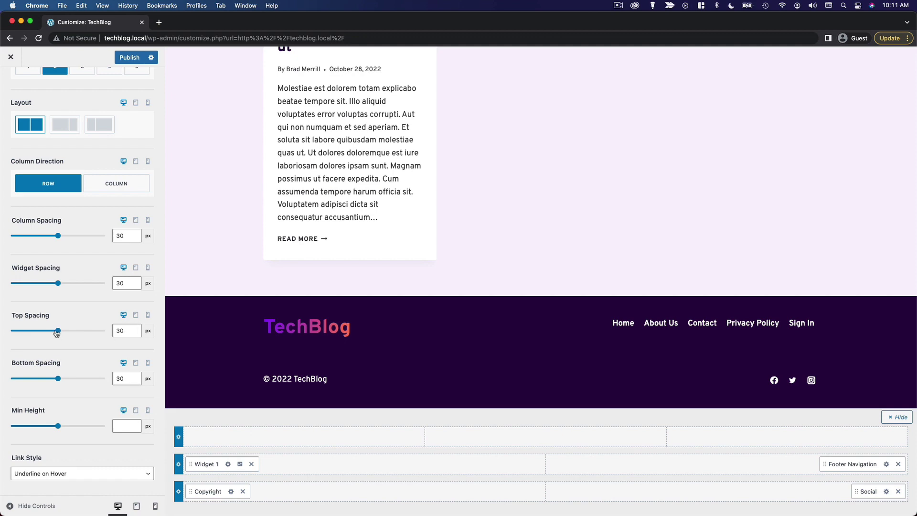
{"action": "left_click_drag", "start_coordinate": [57, 333], "coordinate": [23, 335]}
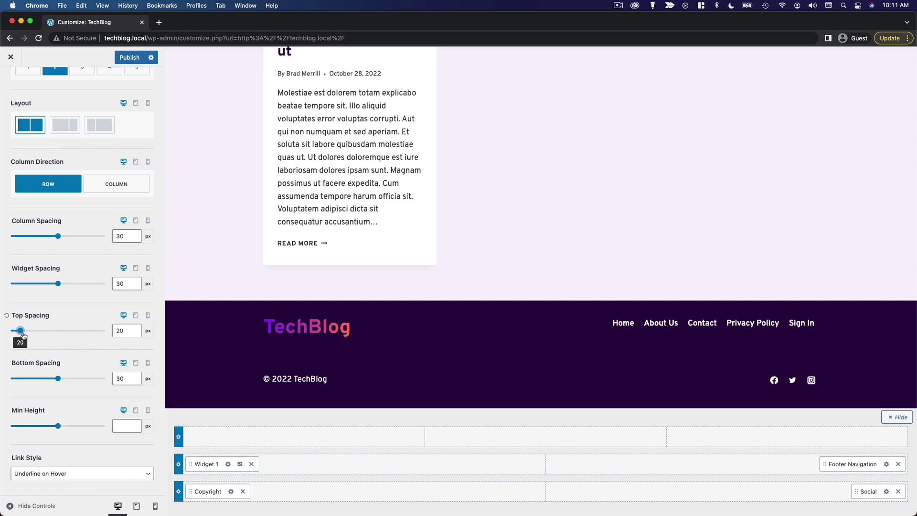
{"action": "left_click", "coordinate": [122, 379]}
{"action": "key", "text": "BackSpace"}
{"action": "key", "text": "BackSpace"}
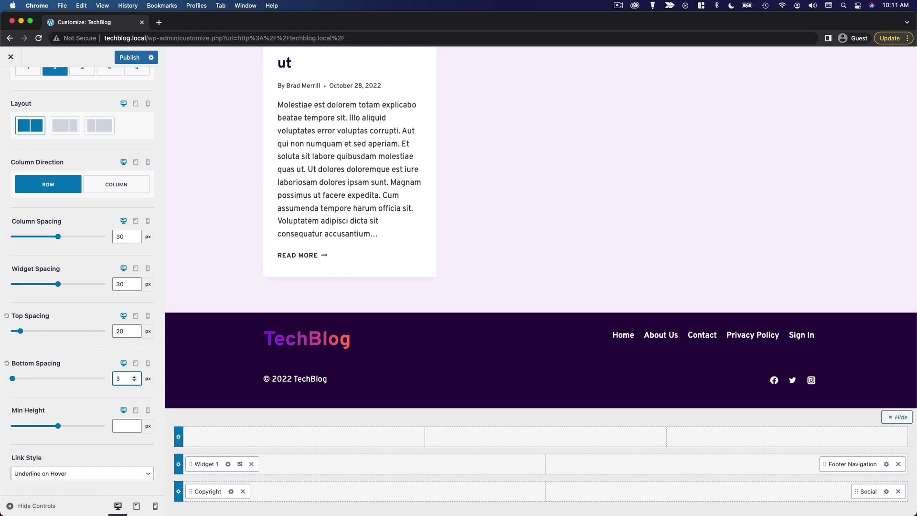
{"action": "type", "text": "20"}
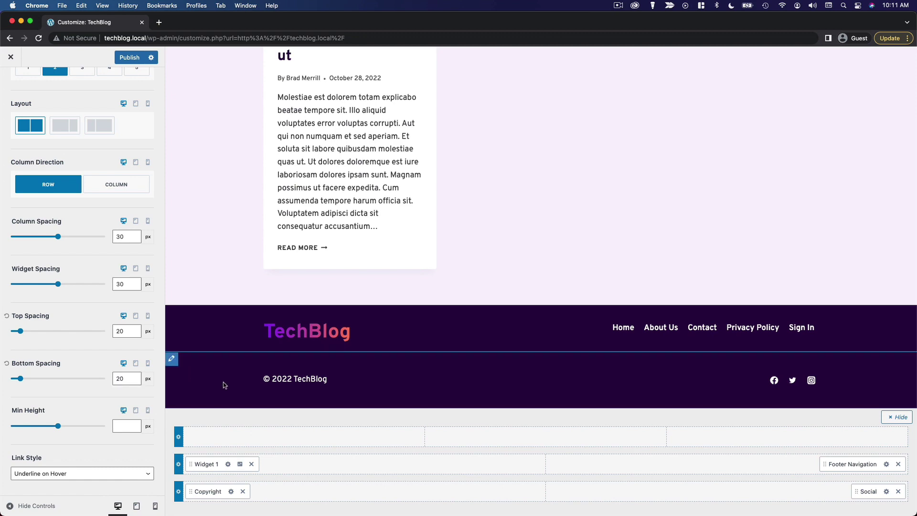
Set the footer bottom row's top and bottom spacing to 5 px each
{"action": "left_click", "coordinate": [172, 361]}
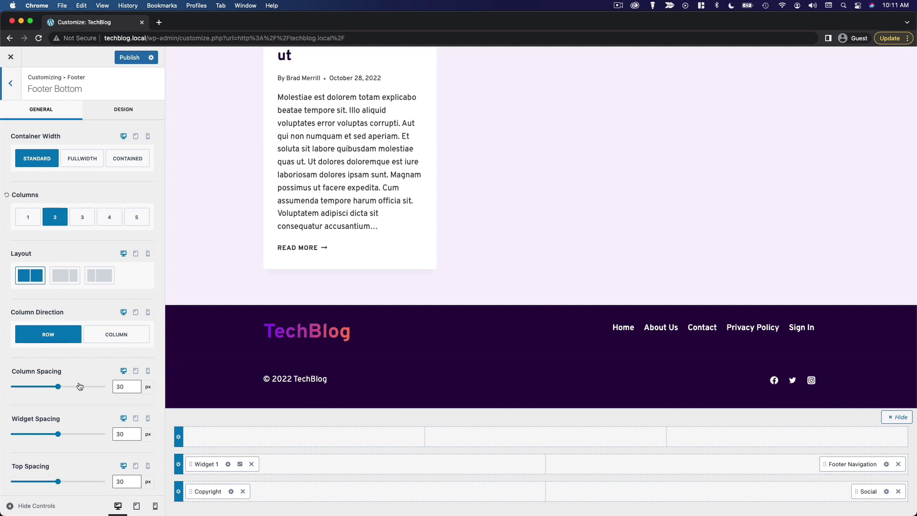
{"action": "scroll", "coordinate": [94, 389], "scroll_direction": "down", "scroll_amount": 3}
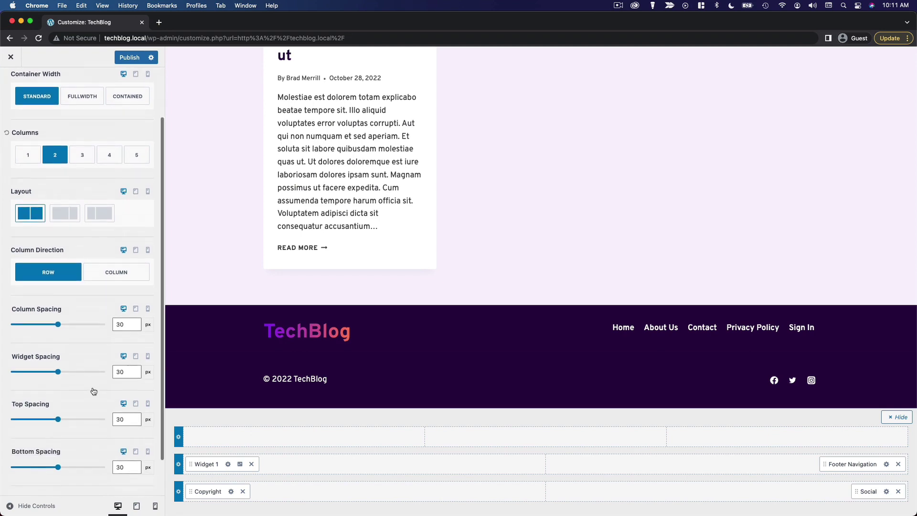
{"action": "left_click", "coordinate": [118, 375]}
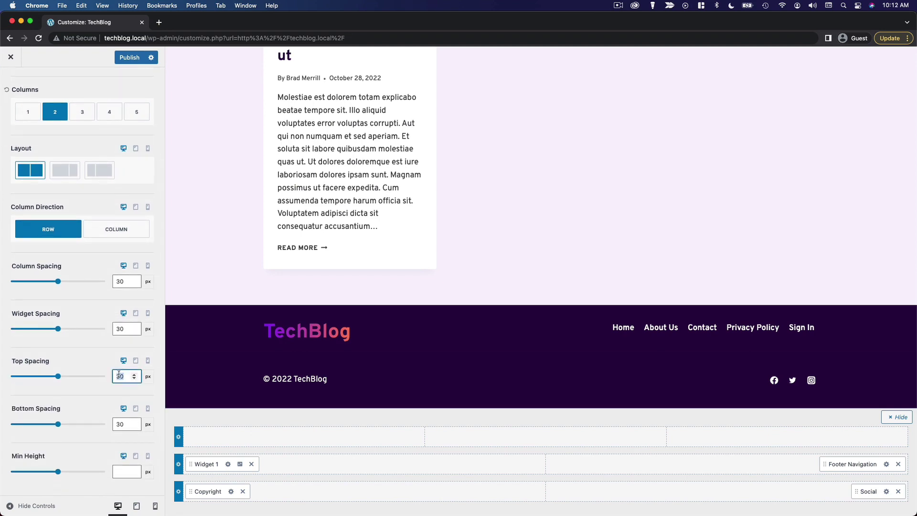
{"action": "type", "text": "10"}
{"action": "left_click", "coordinate": [120, 422]}
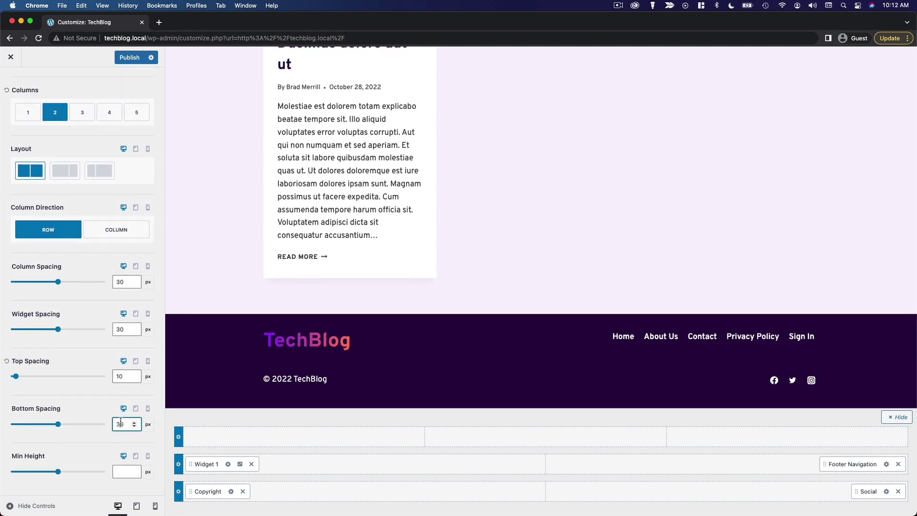
{"action": "type", "text": "10"}
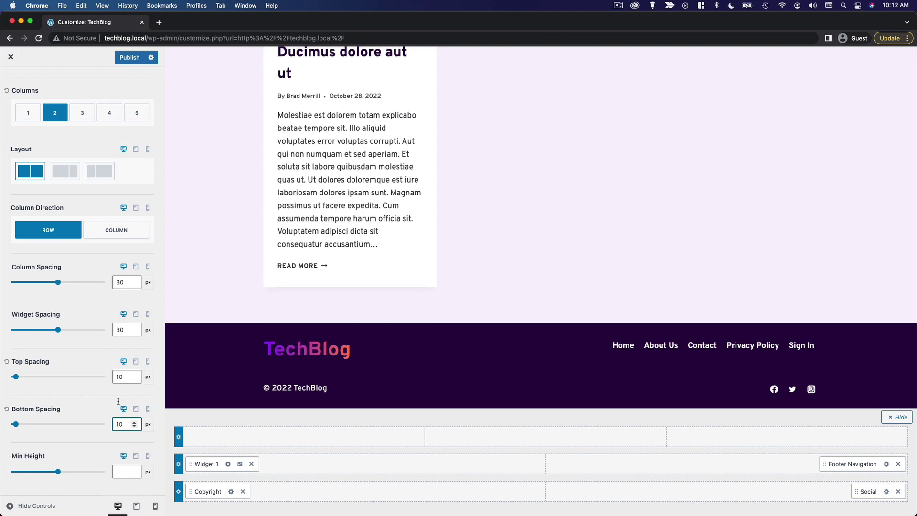
{"action": "left_click", "coordinate": [87, 389]}
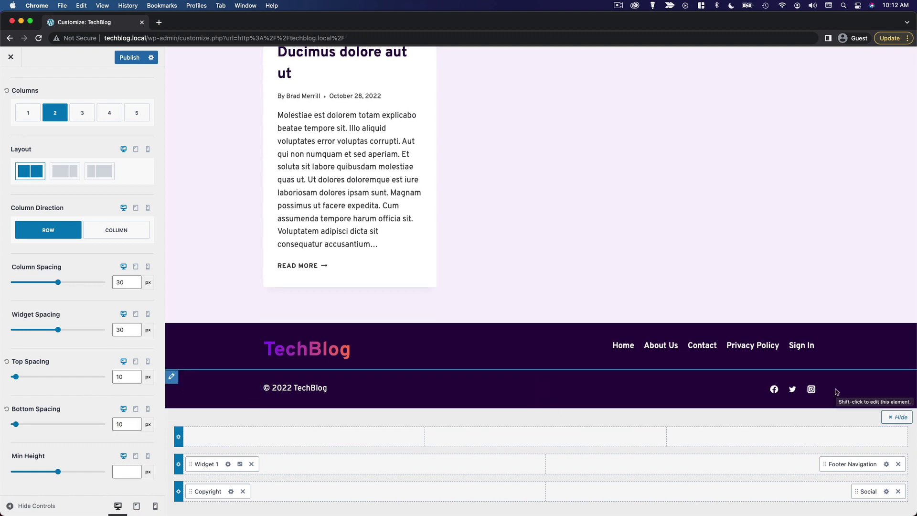
{"action": "left_click", "coordinate": [134, 379]}
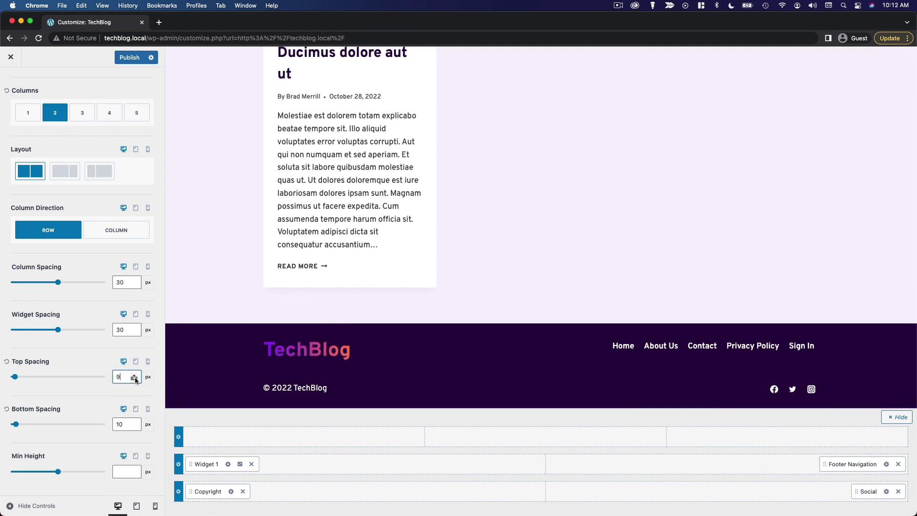
{"action": "double_click", "coordinate": [134, 380]}
{"action": "double_click", "coordinate": [134, 379]}
{"action": "left_click", "coordinate": [134, 427]}
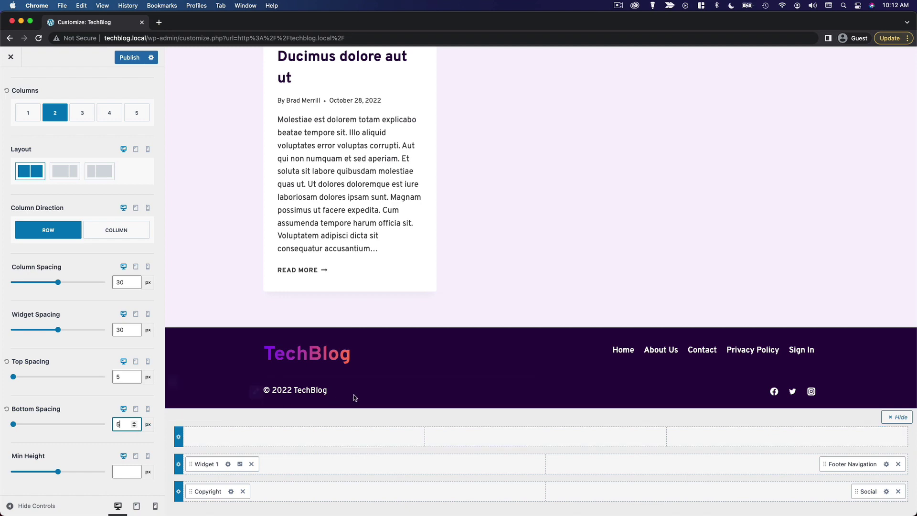
{"action": "scroll", "coordinate": [77, 402], "scroll_direction": "up", "scroll_amount": 3}
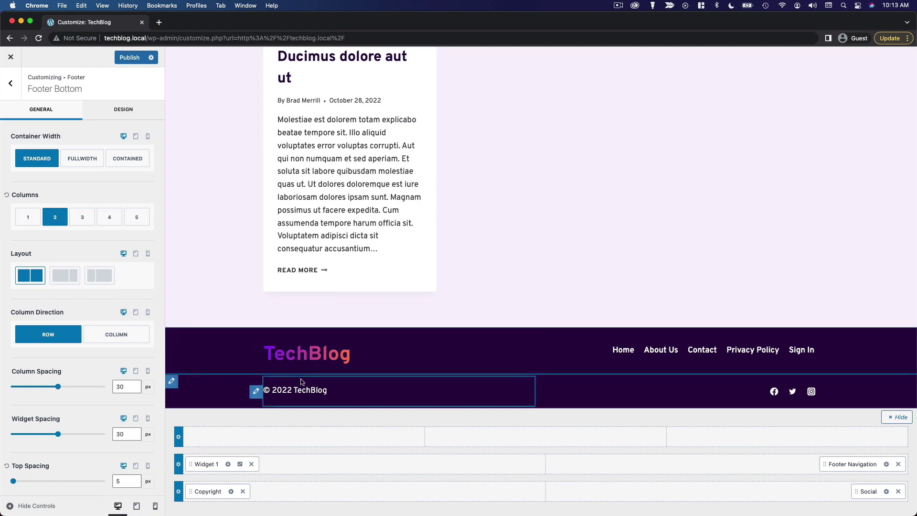
Give the footer middle row a solid 1 px border in its Design settings
{"action": "left_click", "coordinate": [179, 463]}
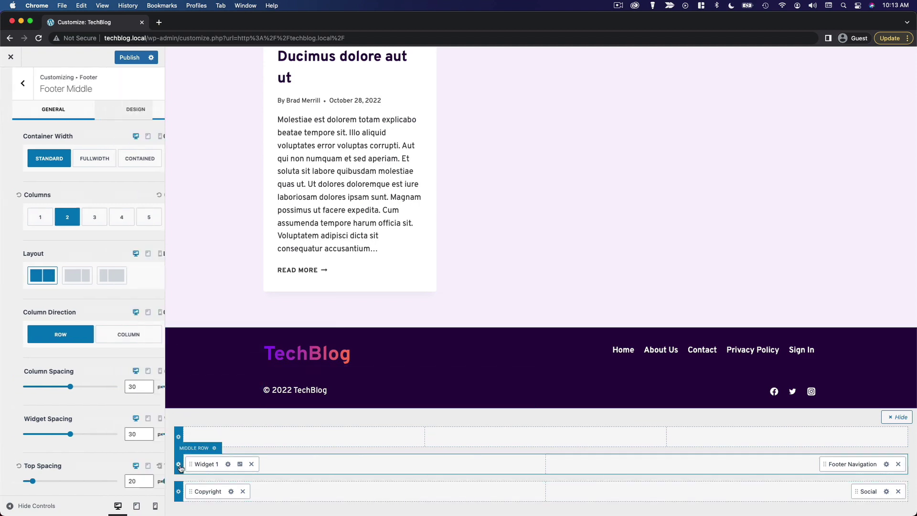
{"action": "scroll", "coordinate": [98, 243], "scroll_direction": "down", "scroll_amount": 5}
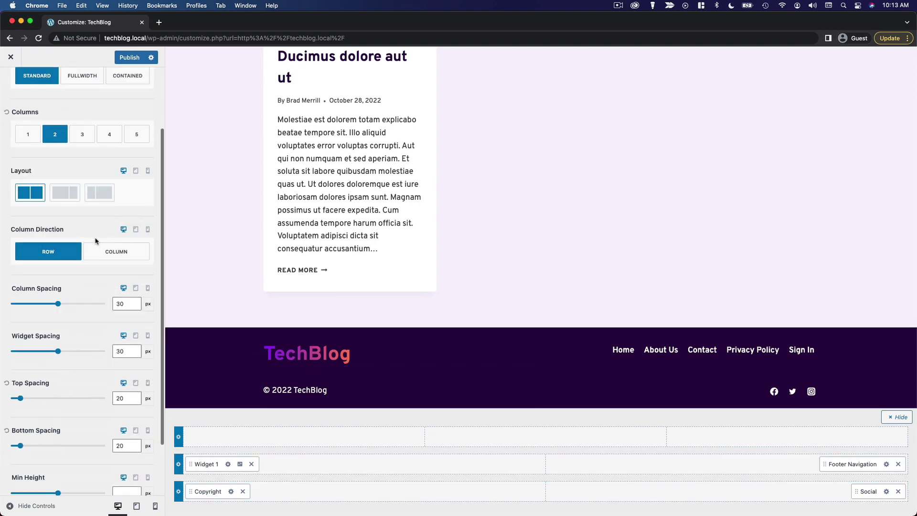
{"action": "scroll", "coordinate": [100, 191], "scroll_direction": "up", "scroll_amount": 5}
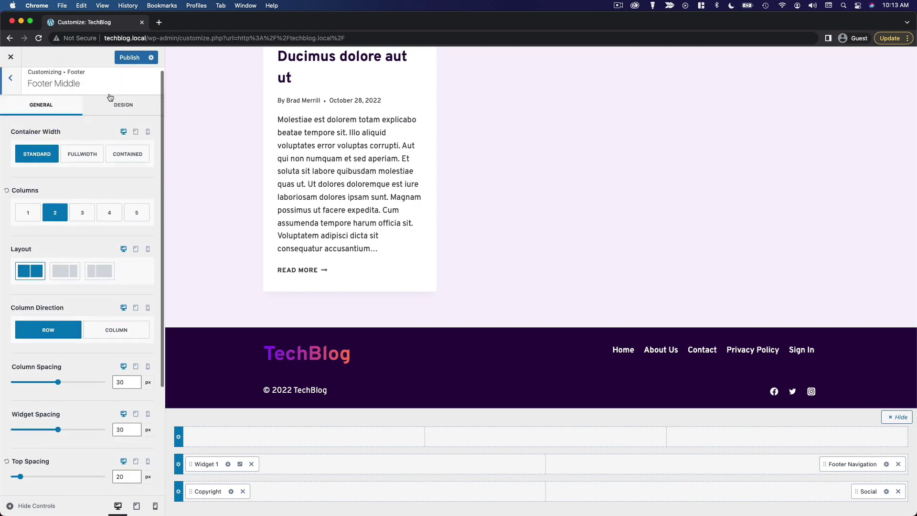
{"action": "left_click", "coordinate": [134, 111]}
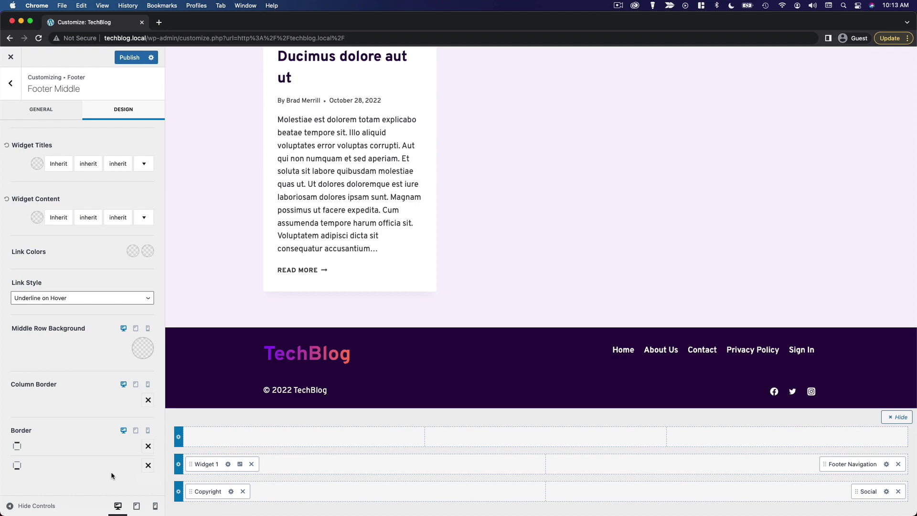
{"action": "left_click", "coordinate": [147, 471]}
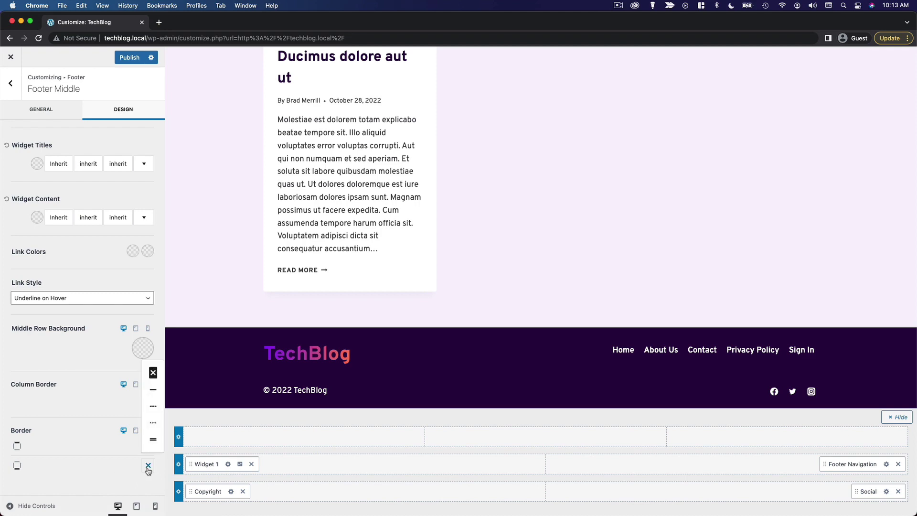
{"action": "left_click", "coordinate": [148, 397]}
{"action": "left_click", "coordinate": [94, 464]}
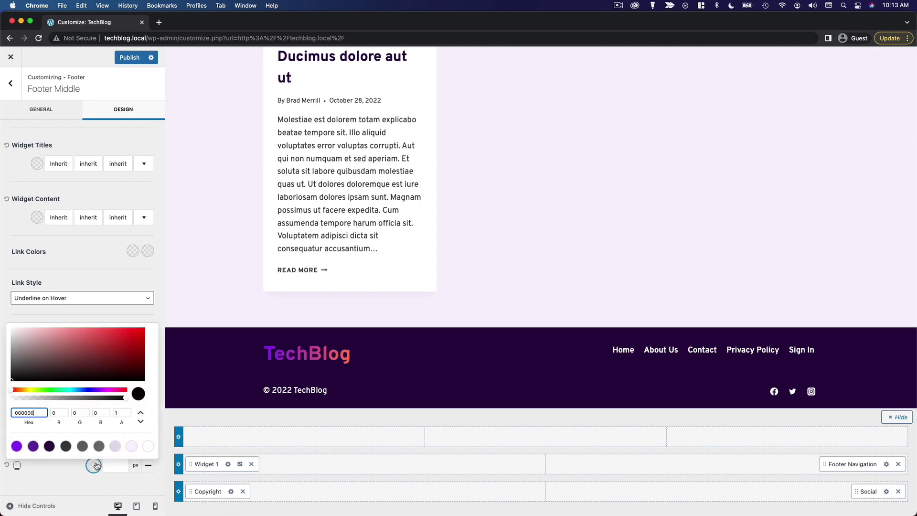
{"action": "left_click", "coordinate": [135, 442]}
{"action": "left_click", "coordinate": [61, 464]}
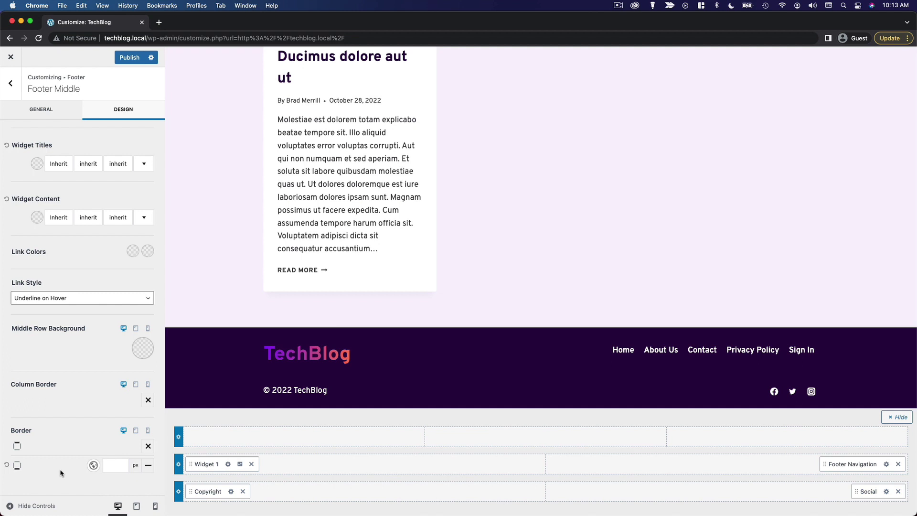
{"action": "left_click", "coordinate": [113, 465]}
{"action": "type", "text": "1"}
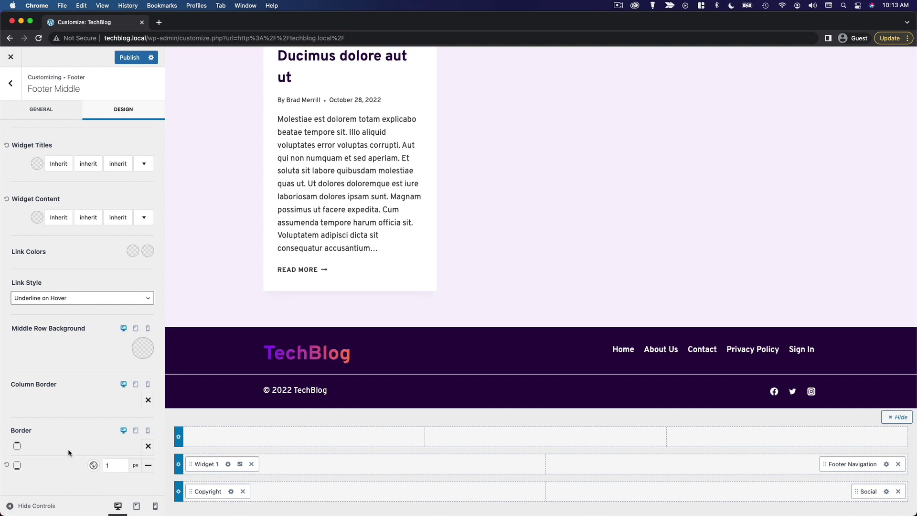
Keep the border solid and set its colour to dark purple #3D0B65
{"action": "left_click", "coordinate": [148, 470]}
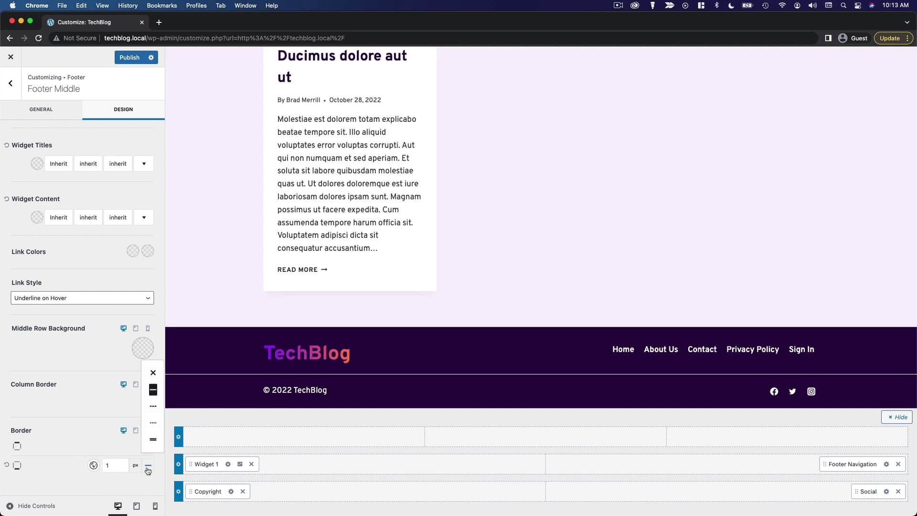
{"action": "left_click", "coordinate": [59, 451]}
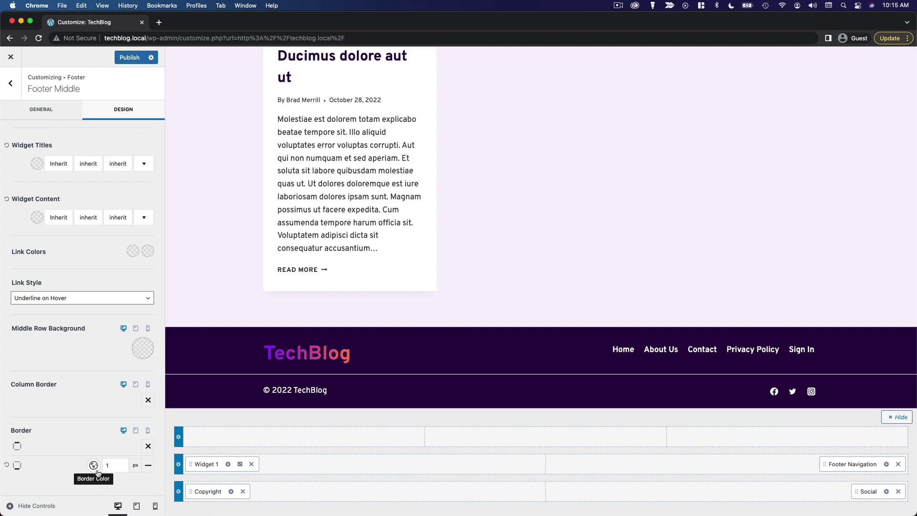
{"action": "left_click", "coordinate": [92, 466]}
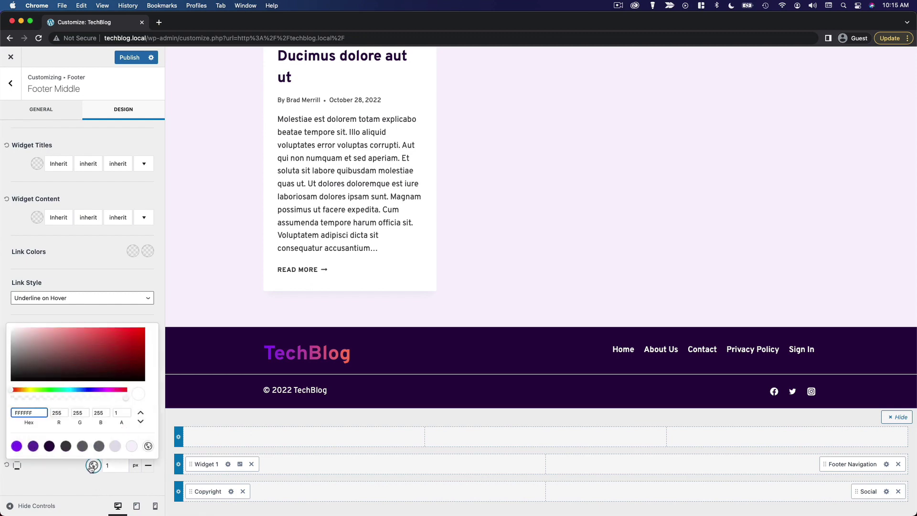
{"action": "left_click", "coordinate": [50, 445]}
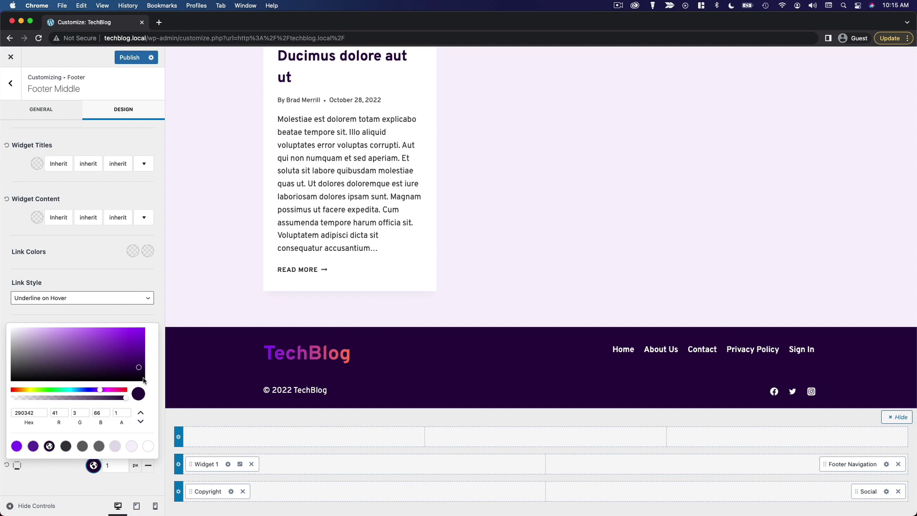
{"action": "left_click", "coordinate": [128, 402]}
{"action": "left_click_drag", "start_coordinate": [138, 370], "coordinate": [120, 363]}
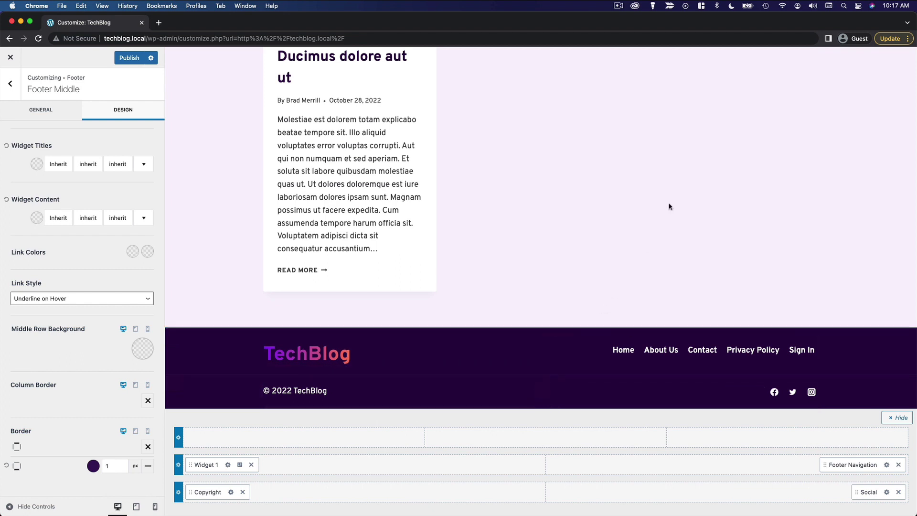
Hide the footer builder and controls to view the full-width footer, then restore controls
{"action": "left_click", "coordinate": [900, 418]}
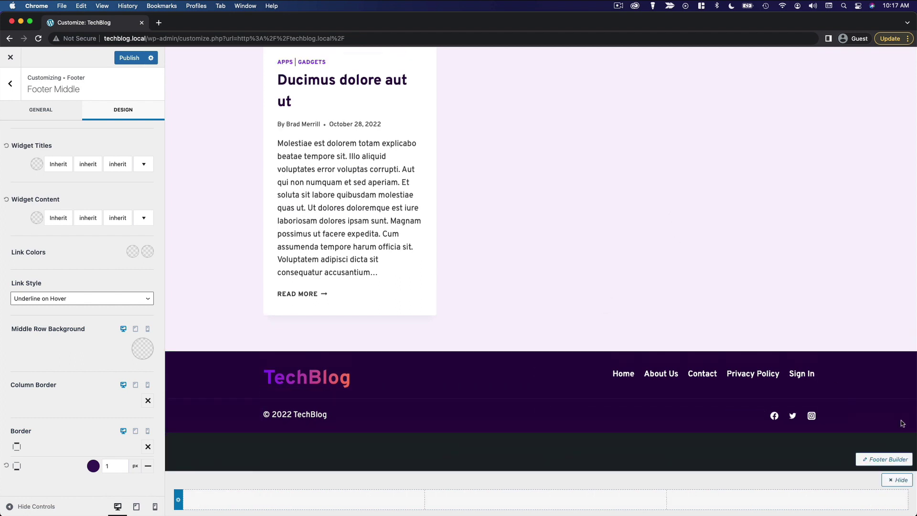
{"action": "left_click", "coordinate": [35, 507]}
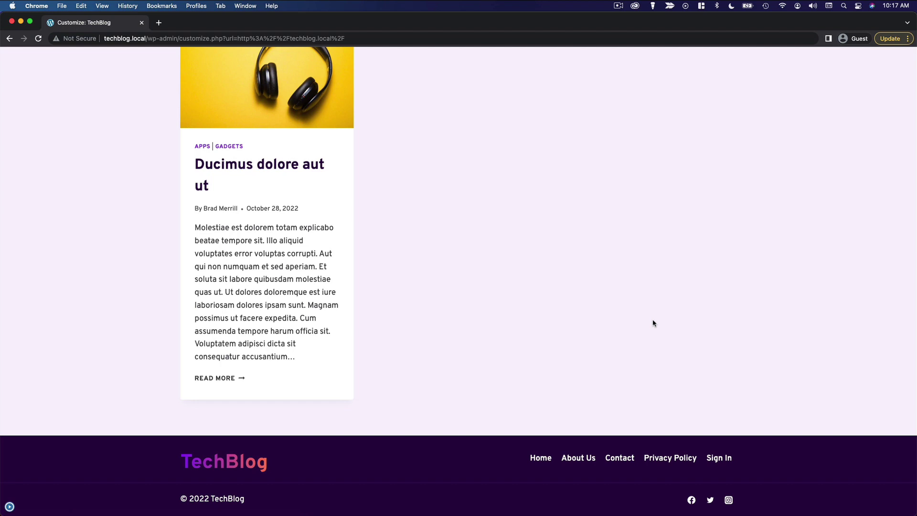
{"action": "left_click", "coordinate": [10, 507]}
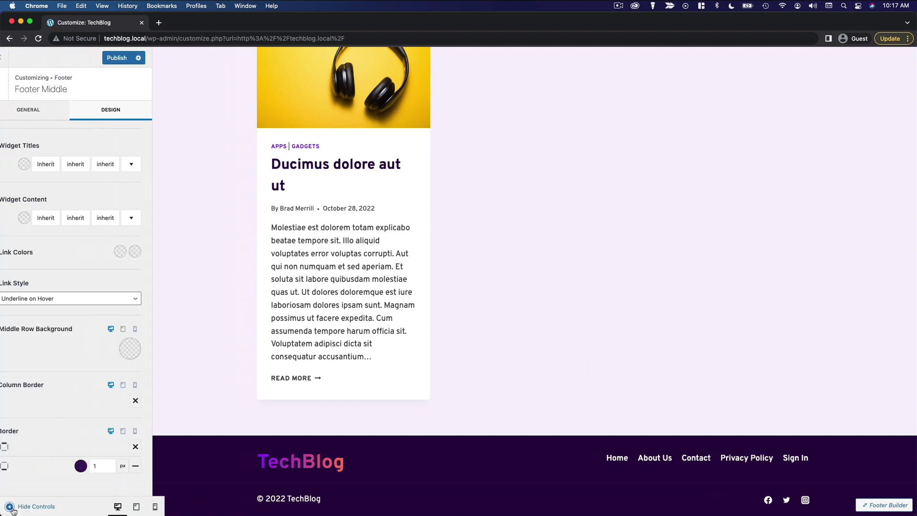